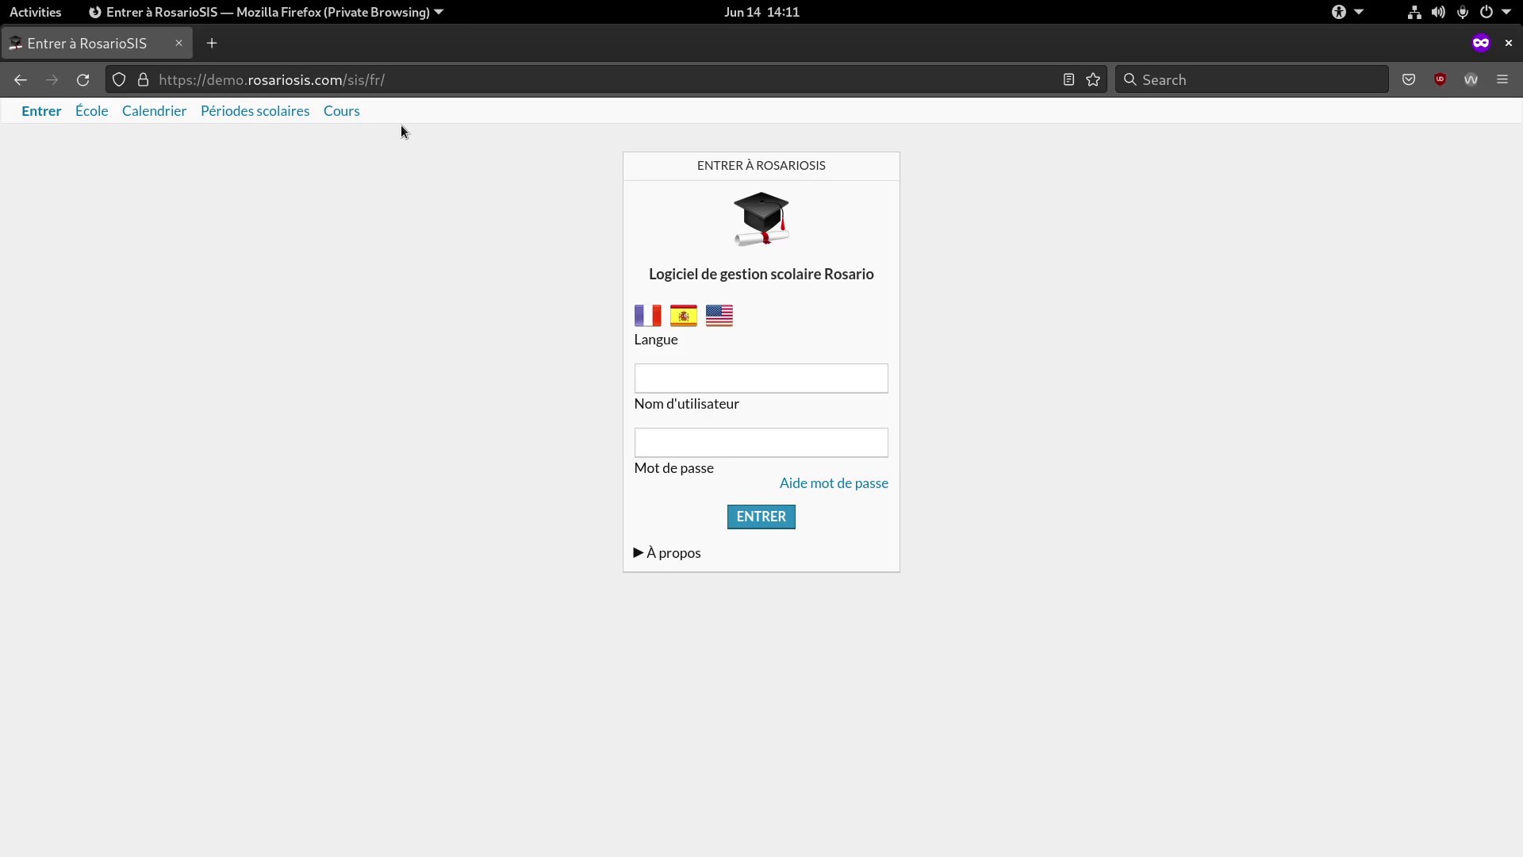
Step: Log in to the demo school site with the saved administrator username and password
{"action": "left_click", "coordinate": [697, 372]}
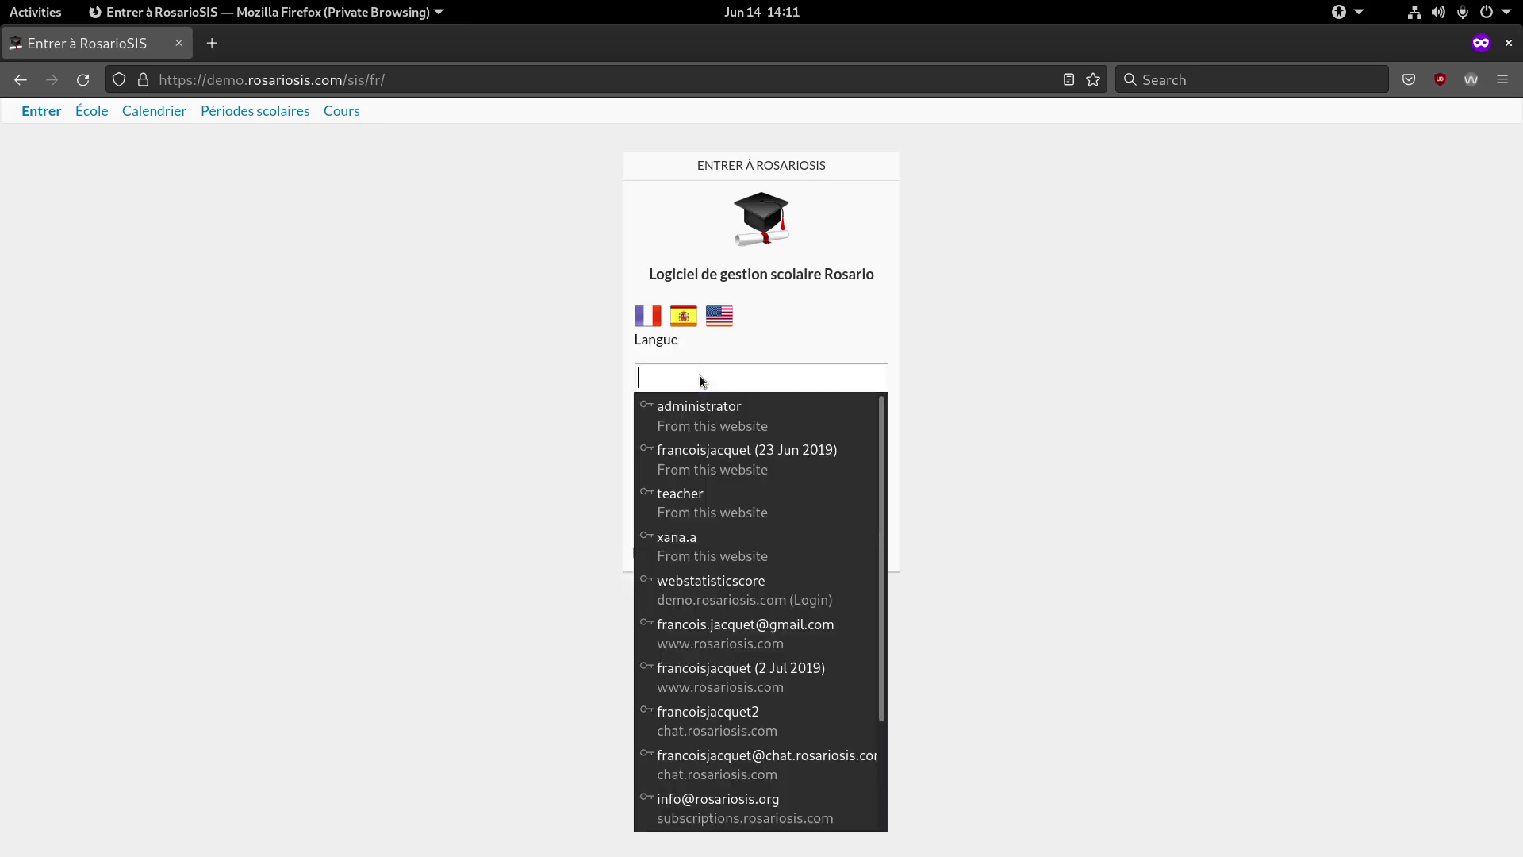
{"action": "left_click", "coordinate": [699, 401]}
{"action": "left_click", "coordinate": [762, 518]}
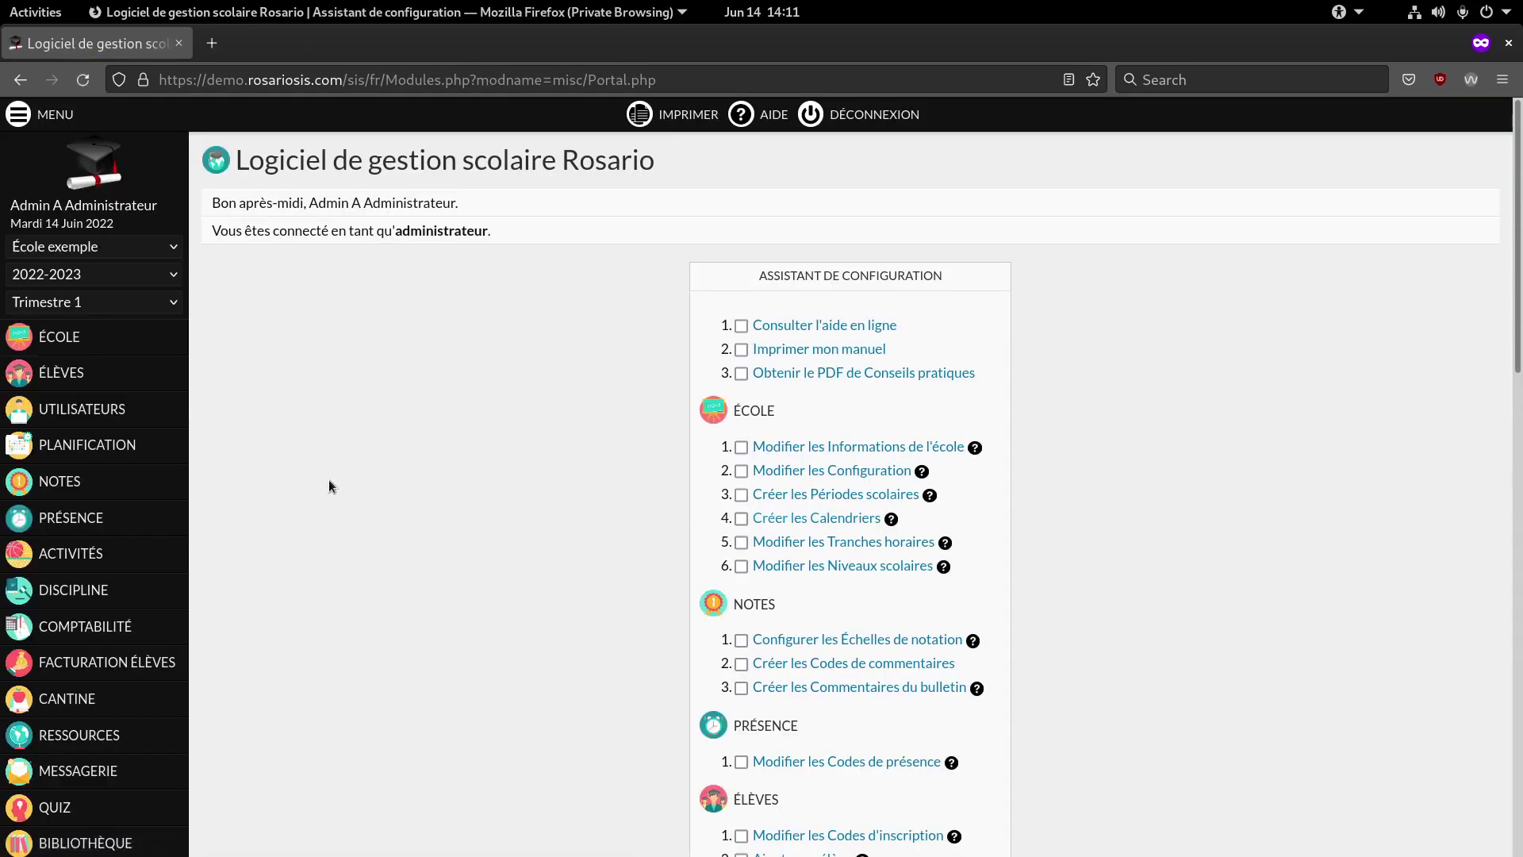
Step: In the Planification courses, open the Math6A class of Mathématiques 6 and check its Tranche horaire
{"action": "mouse_move", "coordinate": [175, 449]}
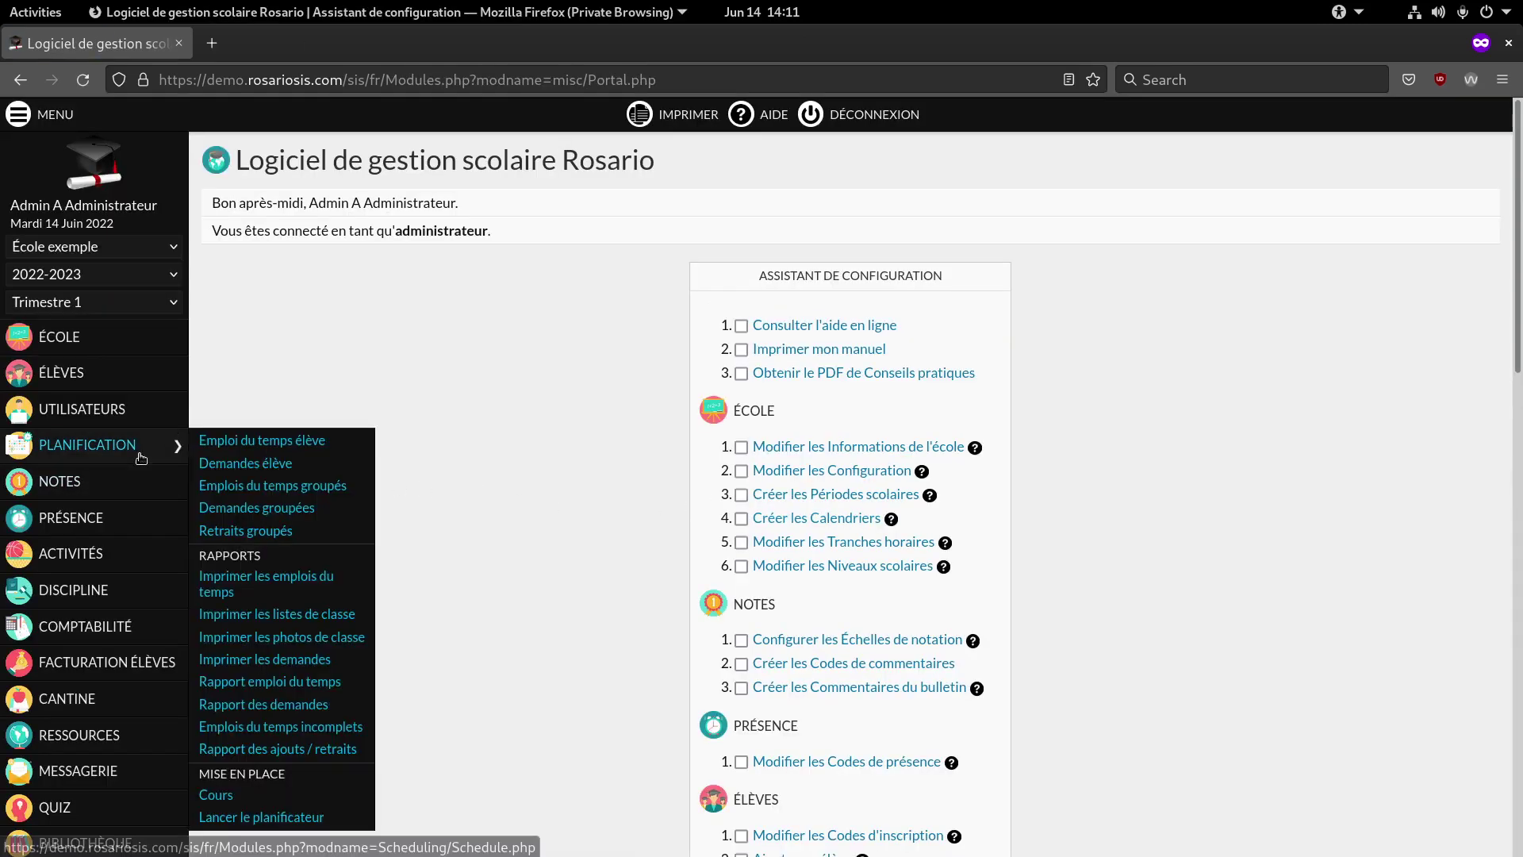
{"action": "left_click", "coordinate": [270, 798]}
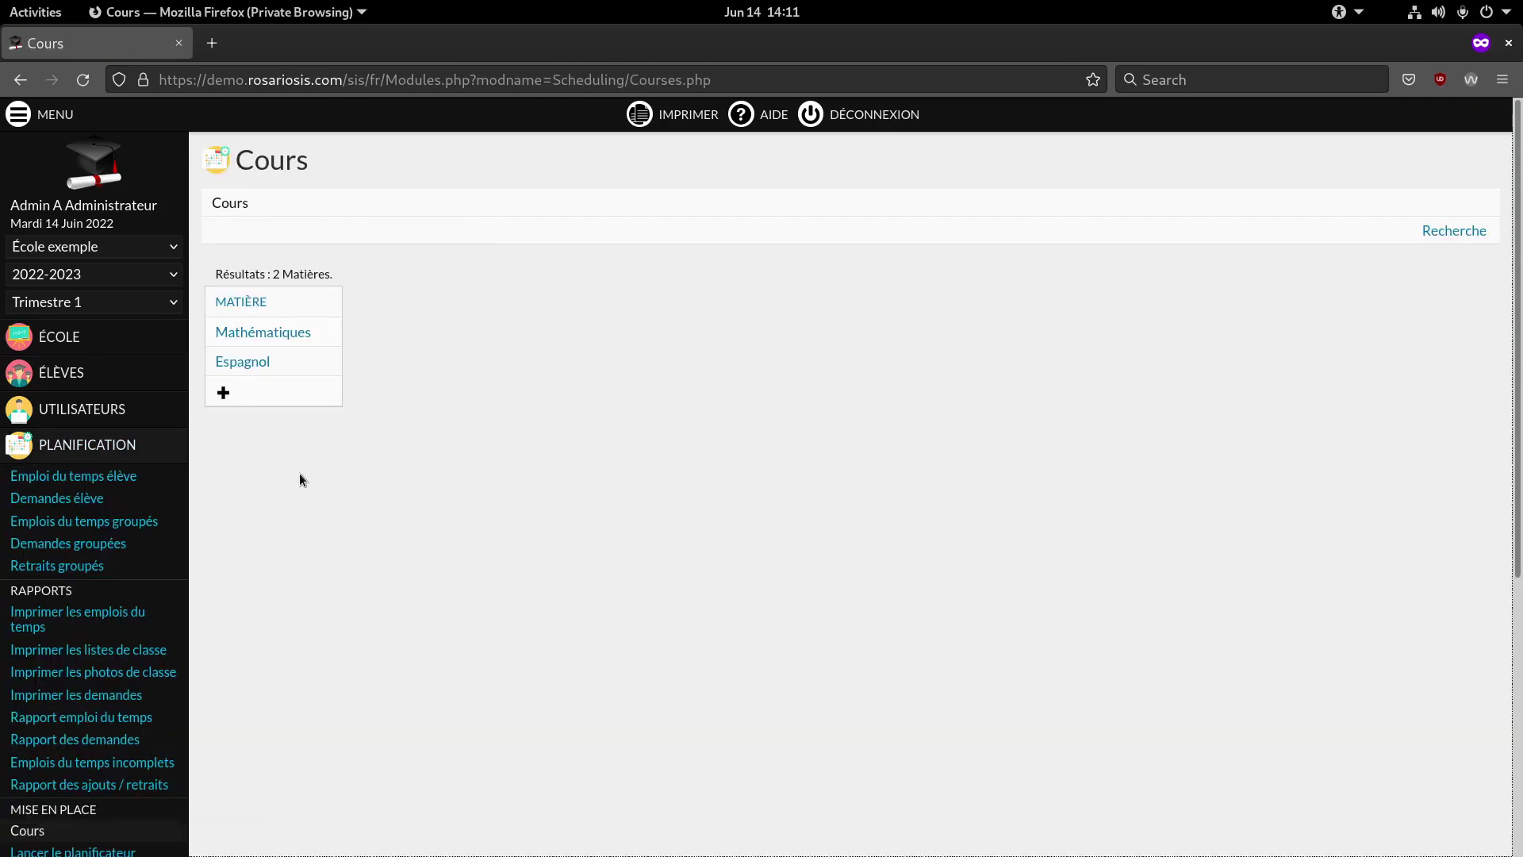
{"action": "left_click", "coordinate": [292, 333]}
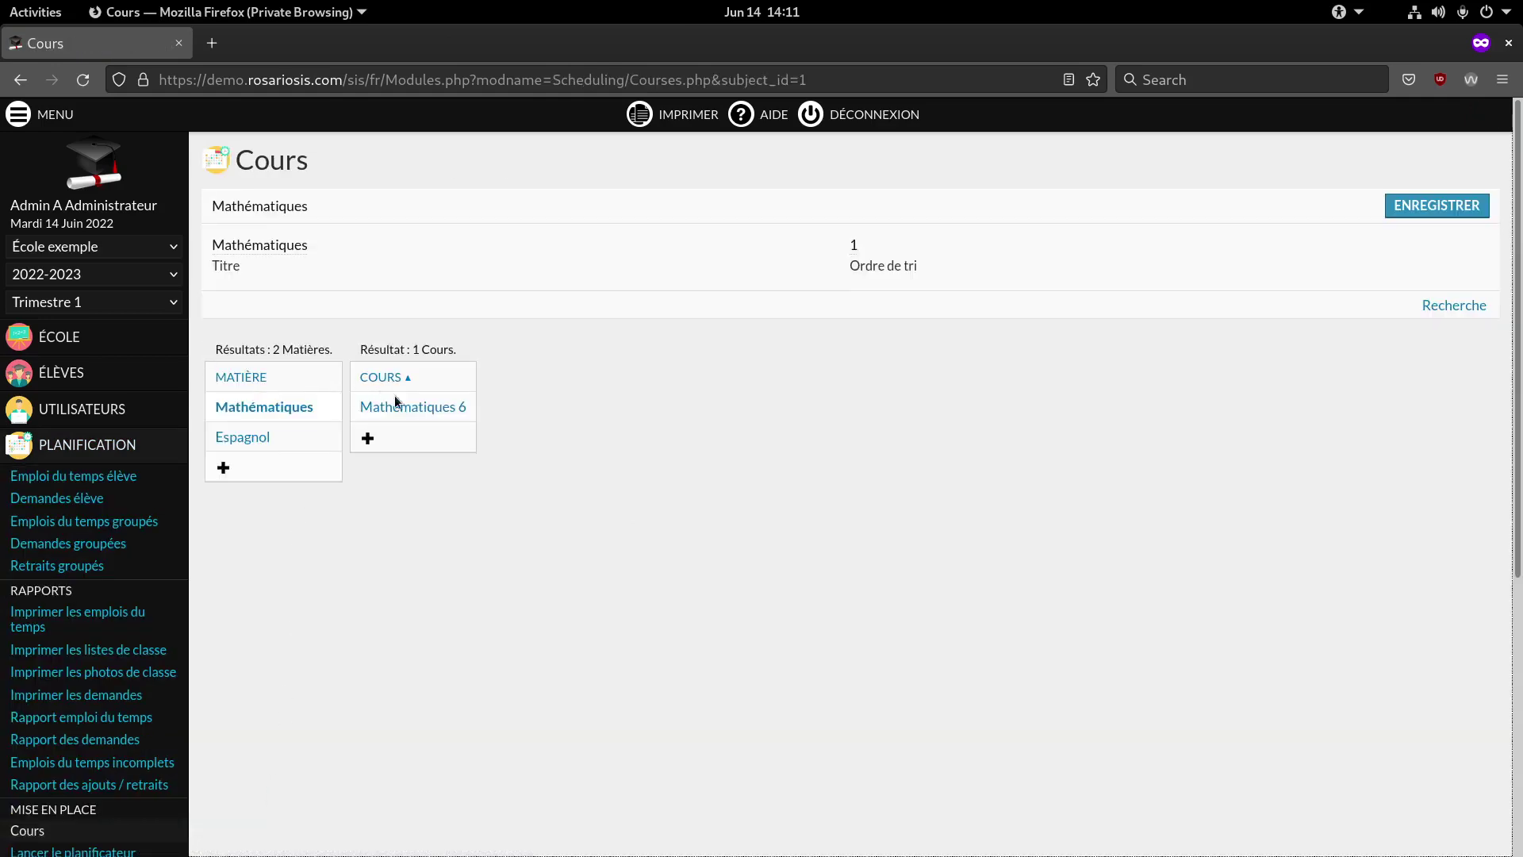
{"action": "left_click", "coordinate": [413, 405]}
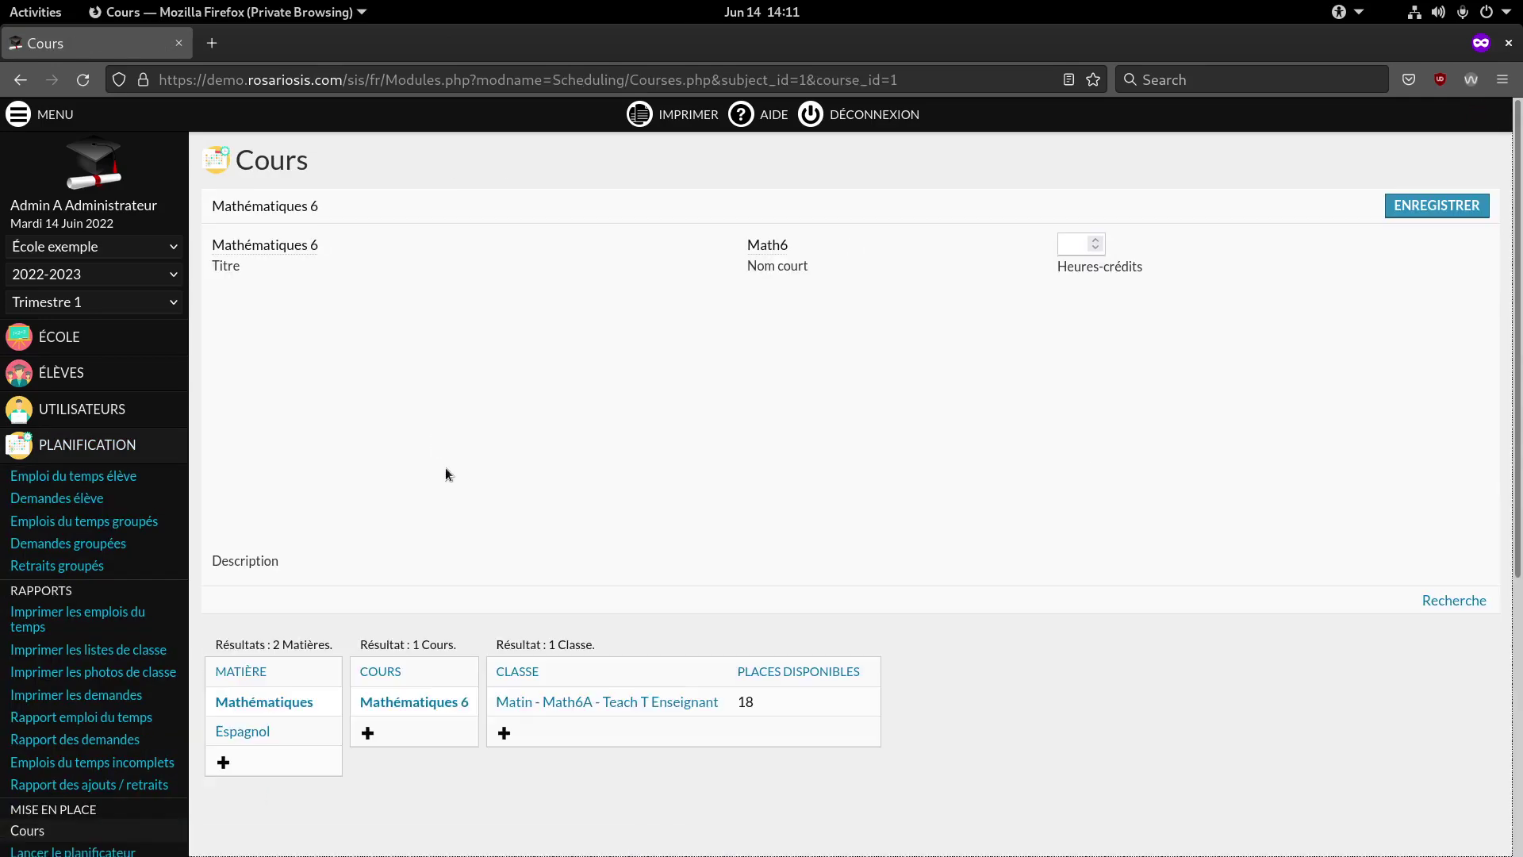
{"action": "left_click", "coordinate": [534, 700]}
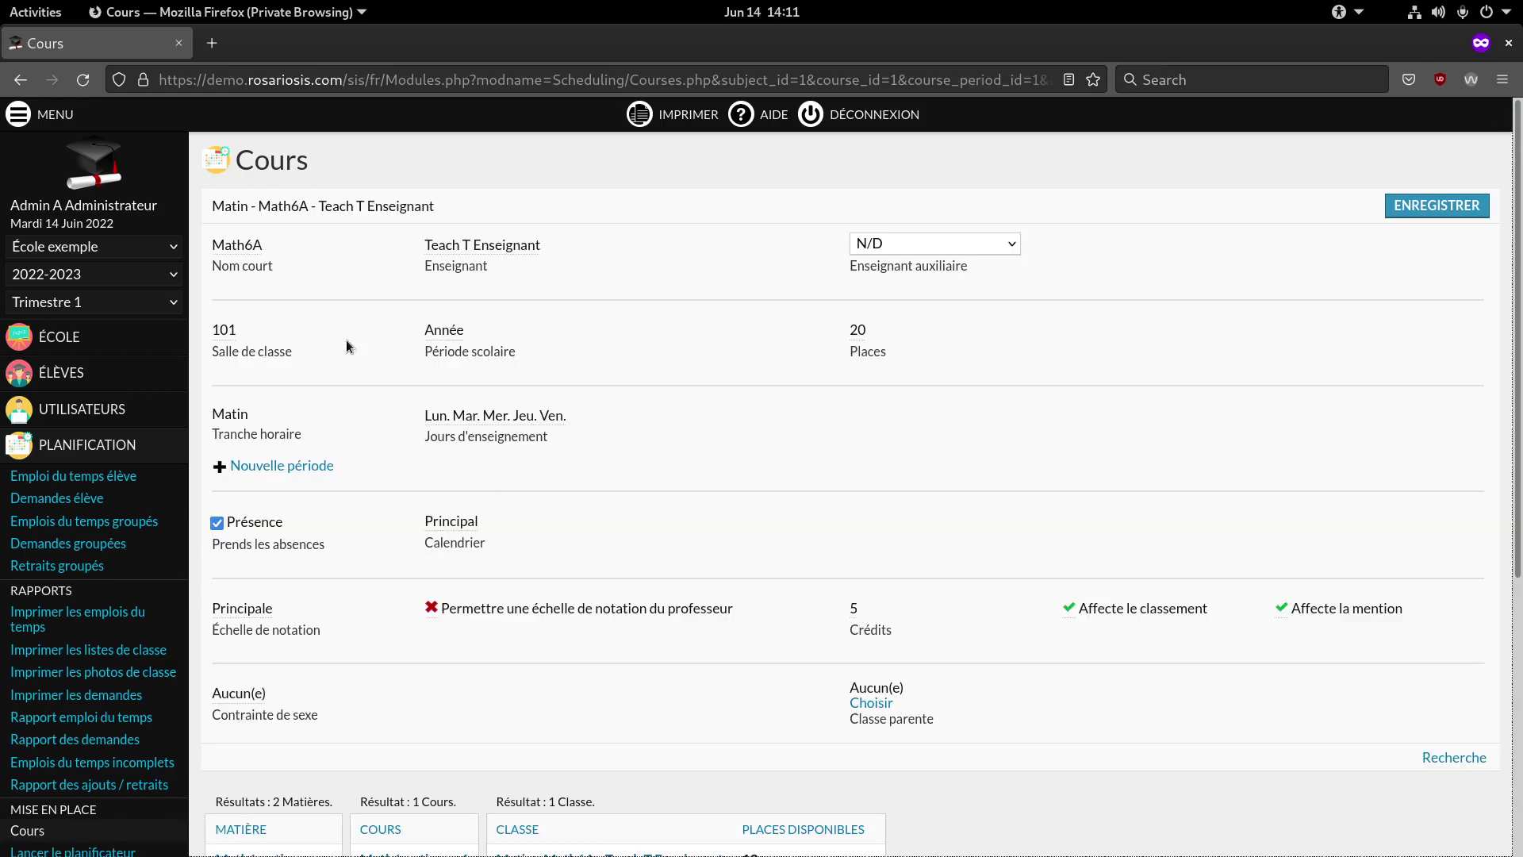
{"action": "double_click", "coordinate": [231, 413]}
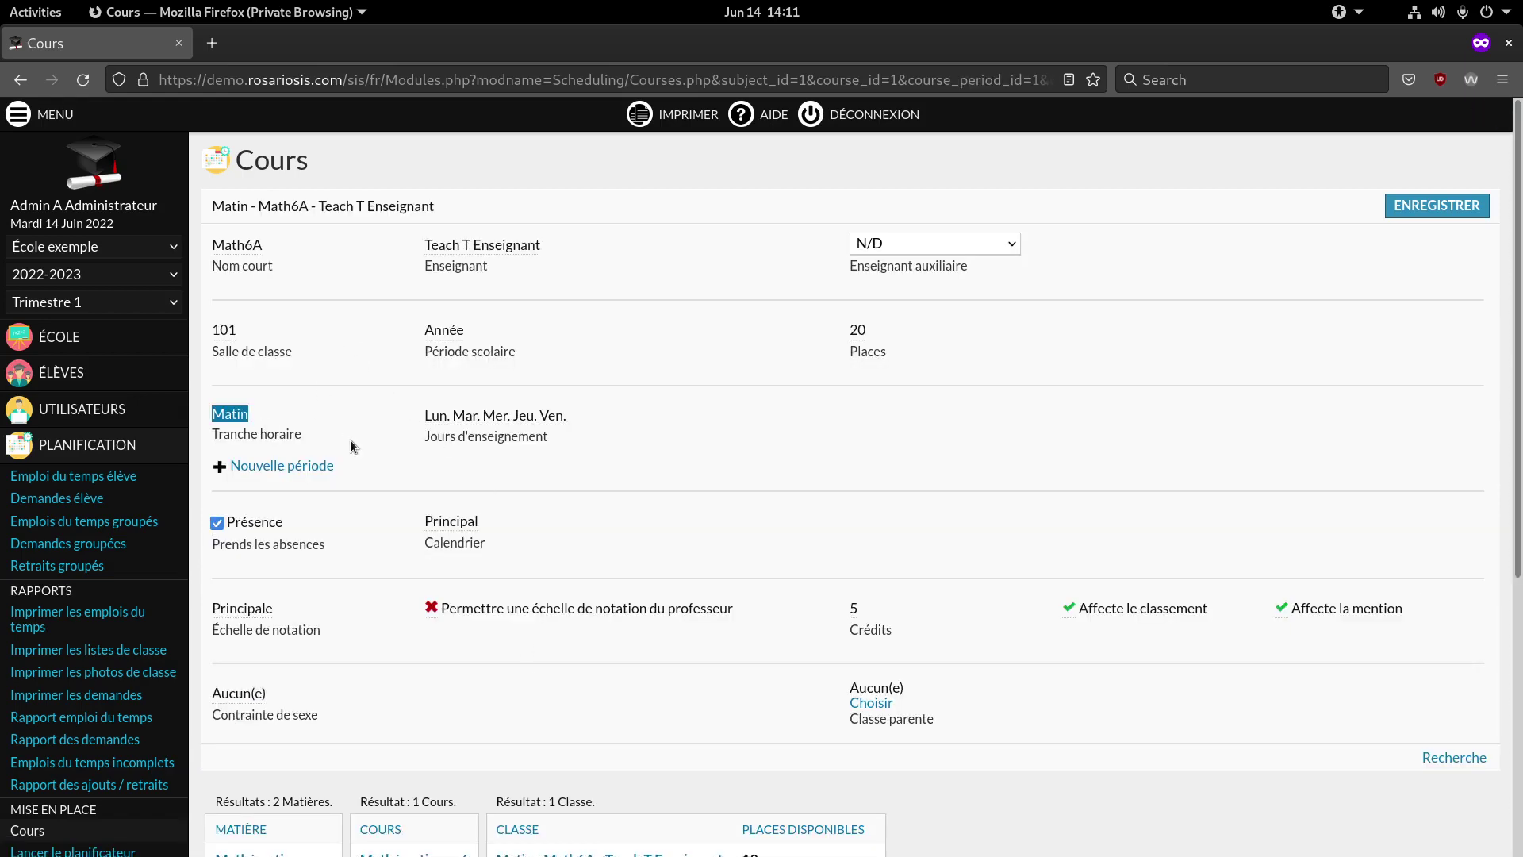
{"action": "scroll", "coordinate": [350, 440], "scroll_direction": "down", "scroll_amount": 3}
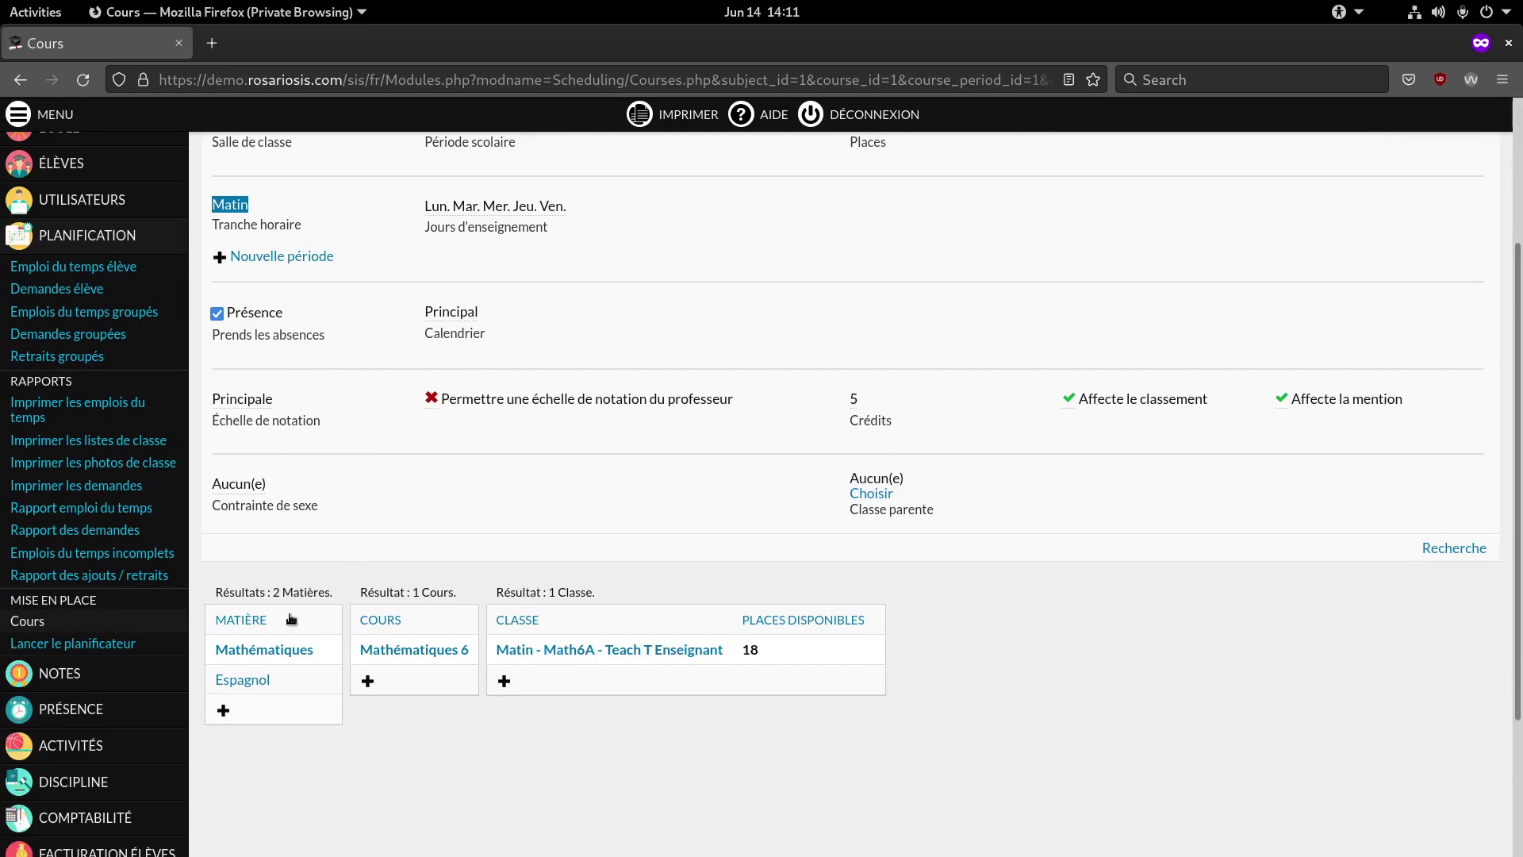
Step: Open the Espa6A class under Espagnol 6 and check its Tranche horaire
{"action": "left_click", "coordinate": [263, 680]}
{"action": "left_click", "coordinate": [411, 408]}
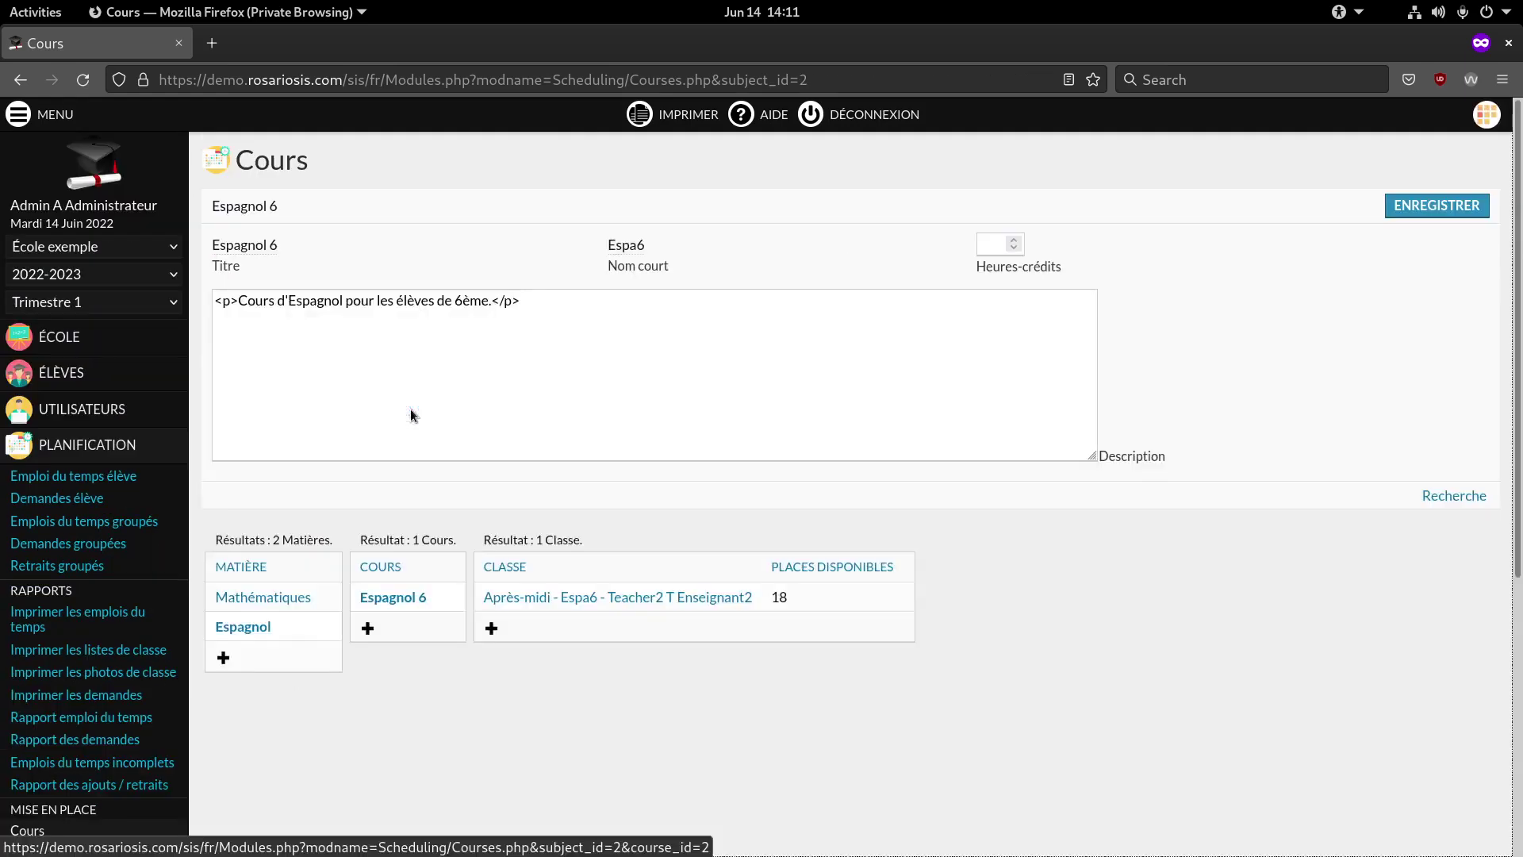
{"action": "left_click", "coordinate": [549, 696]}
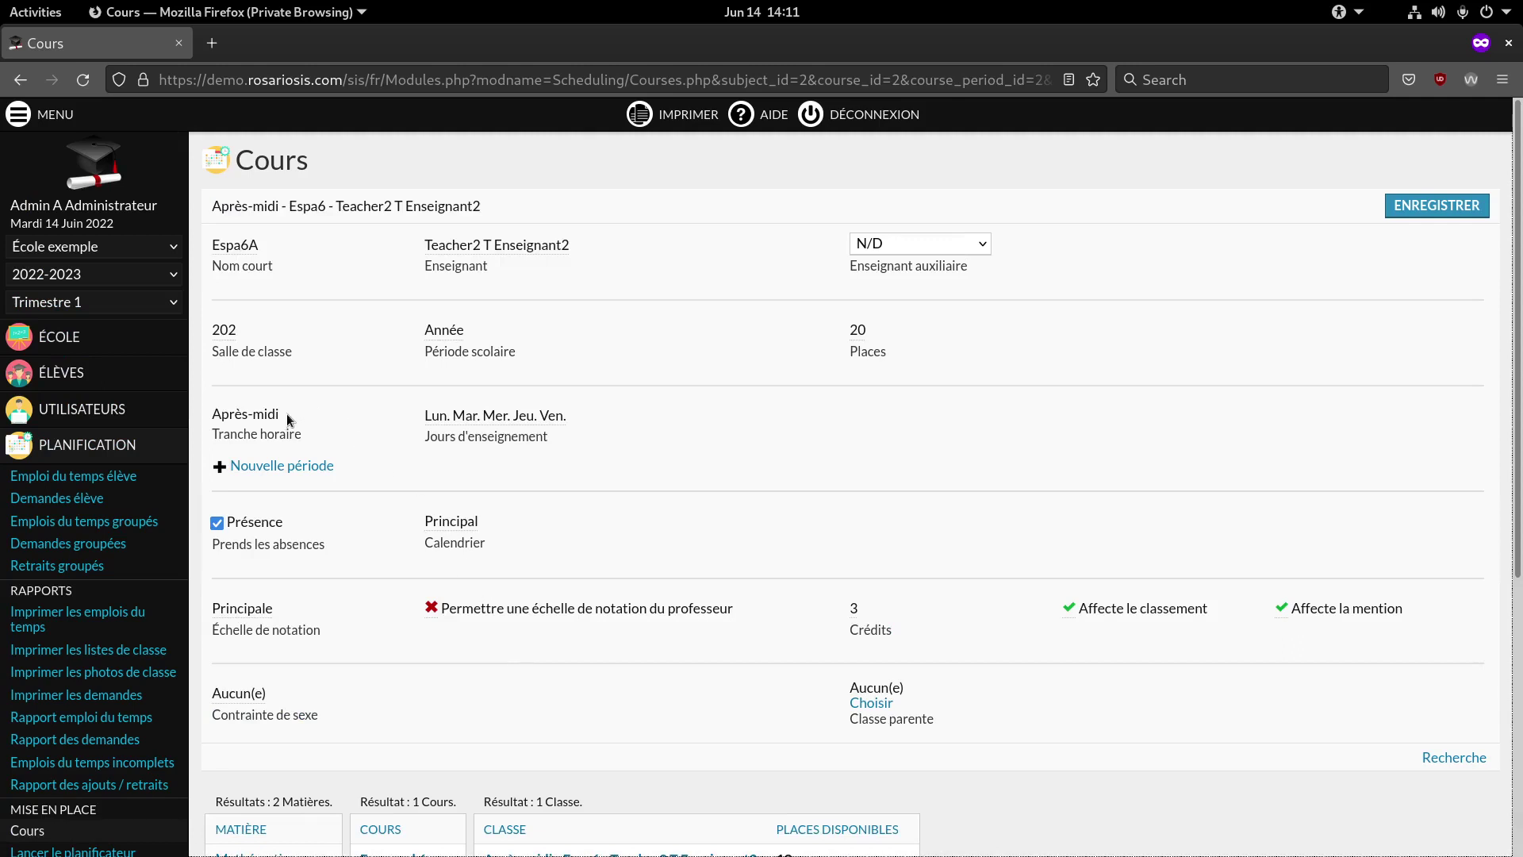
{"action": "left_click_drag", "start_coordinate": [278, 414], "coordinate": [214, 412]}
{"action": "left_click", "coordinate": [216, 411]}
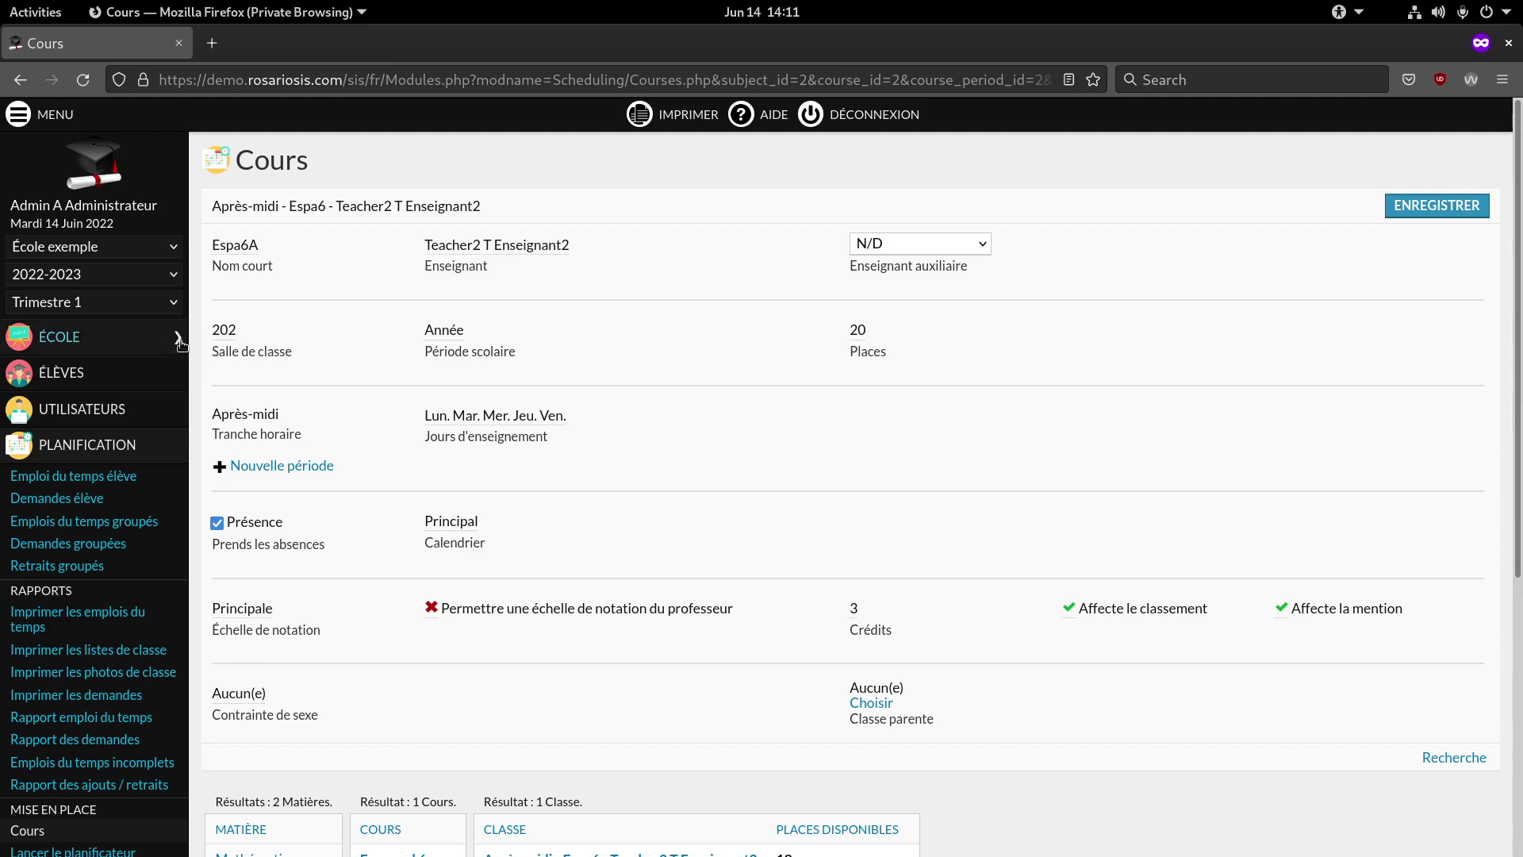
Step: Review the school's Tranches horaires with their durations, and the Présence settings in the school Configuration
{"action": "mouse_move", "coordinate": [59, 336]}
{"action": "left_click", "coordinate": [262, 419]}
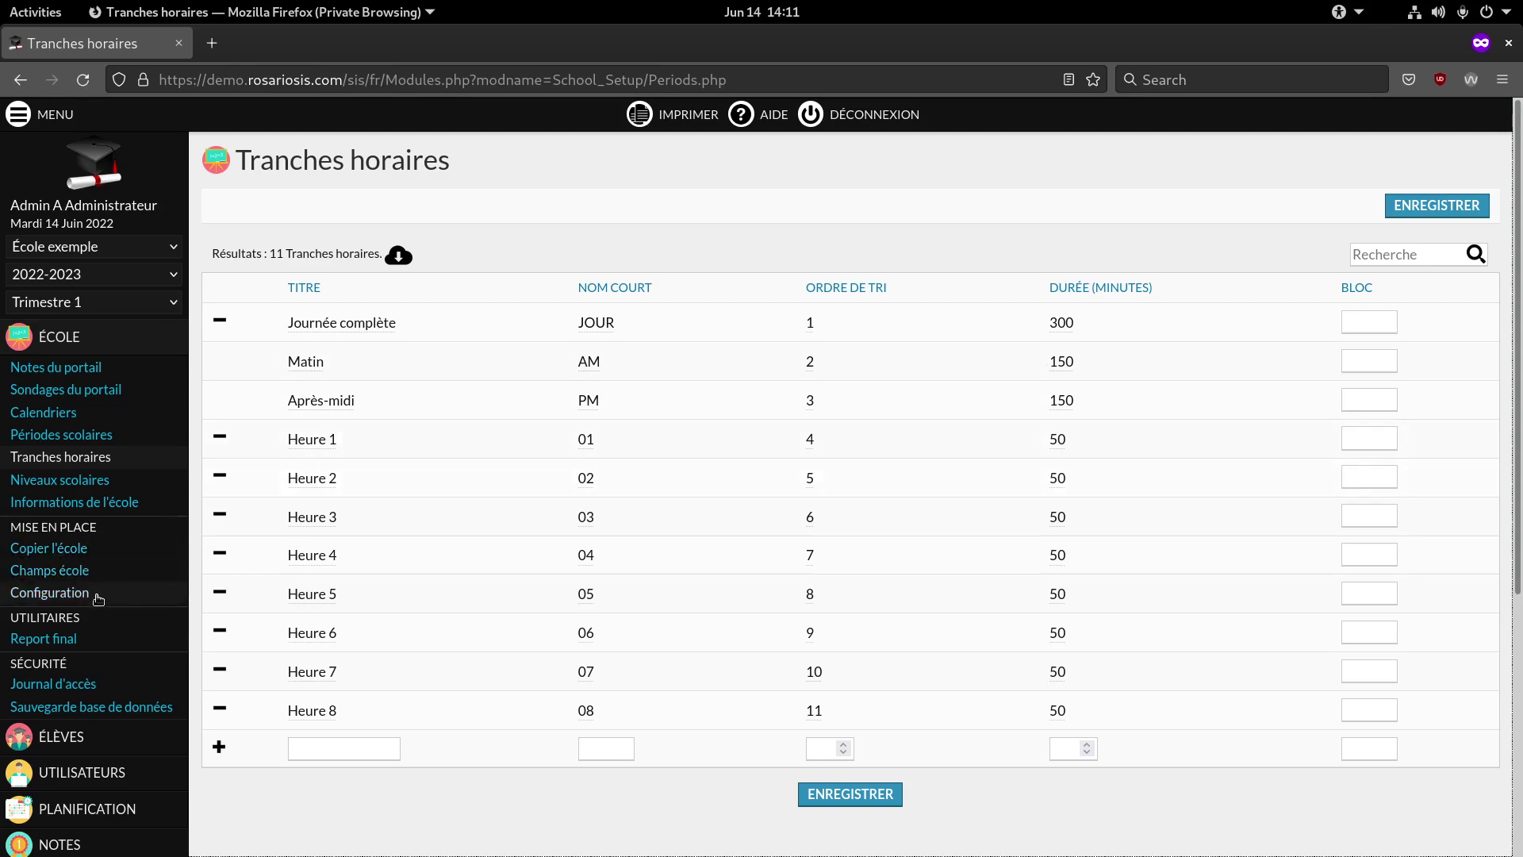
{"action": "left_click", "coordinate": [49, 593]}
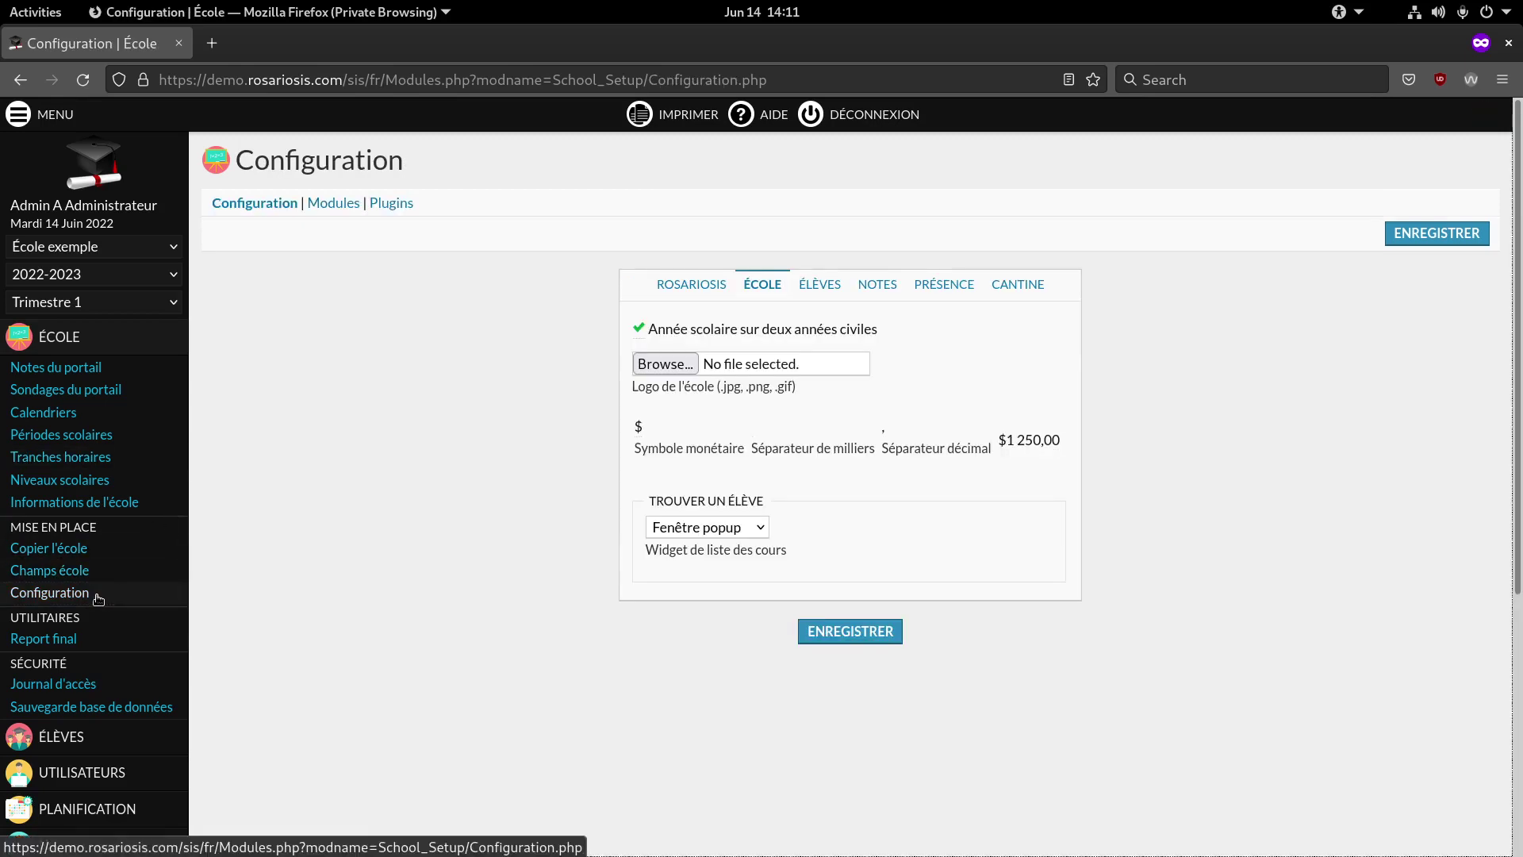
{"action": "left_click", "coordinate": [927, 287]}
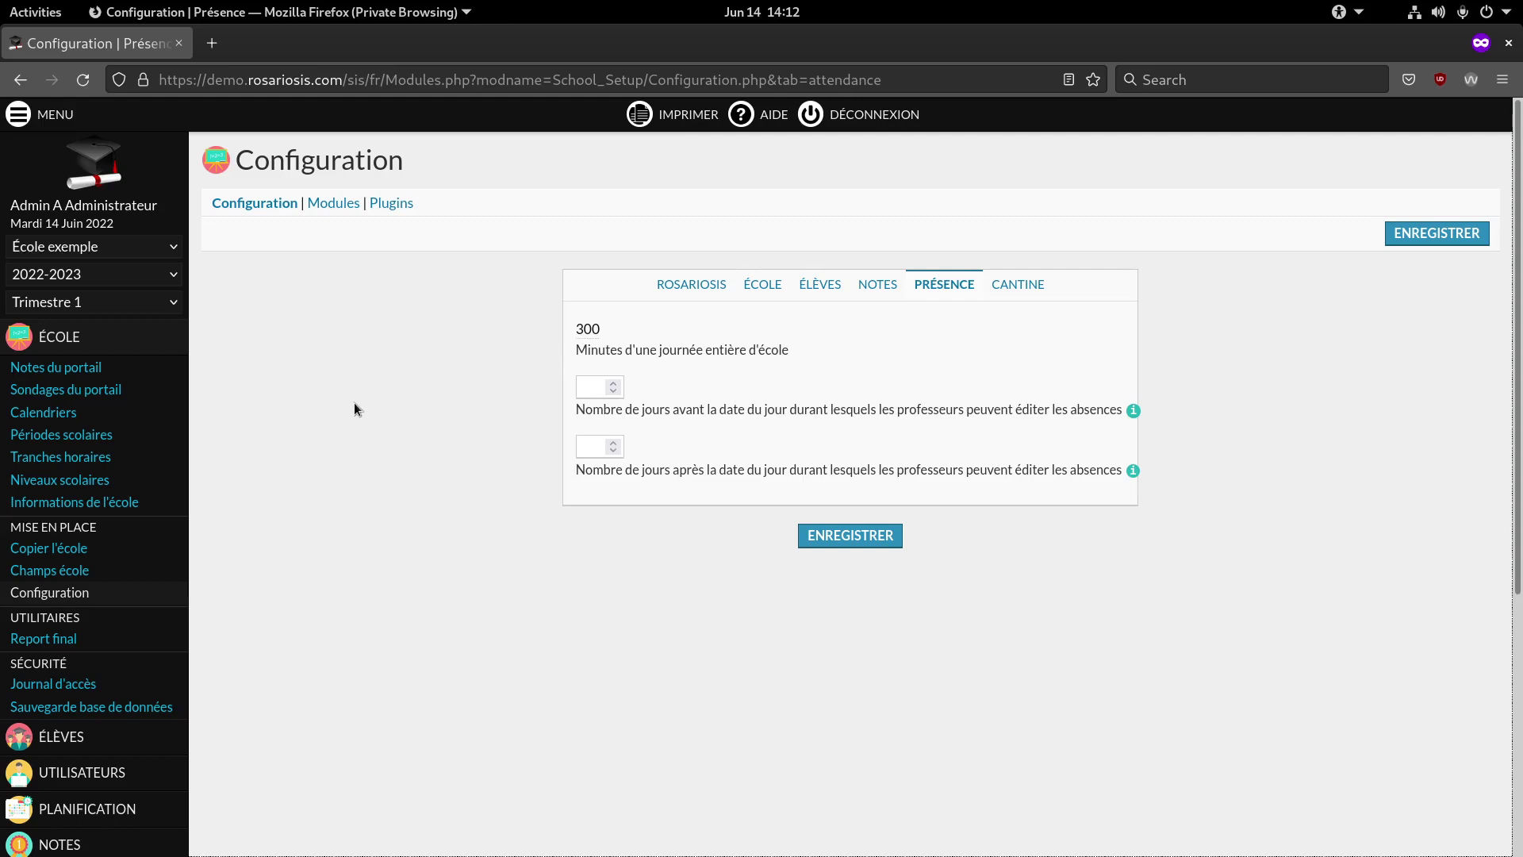
Step: Open the Saisir les absences teacher program for the Math6A teacher, searching users with the Enseignant profile
{"action": "scroll", "coordinate": [334, 458], "scroll_direction": "down", "scroll_amount": 5}
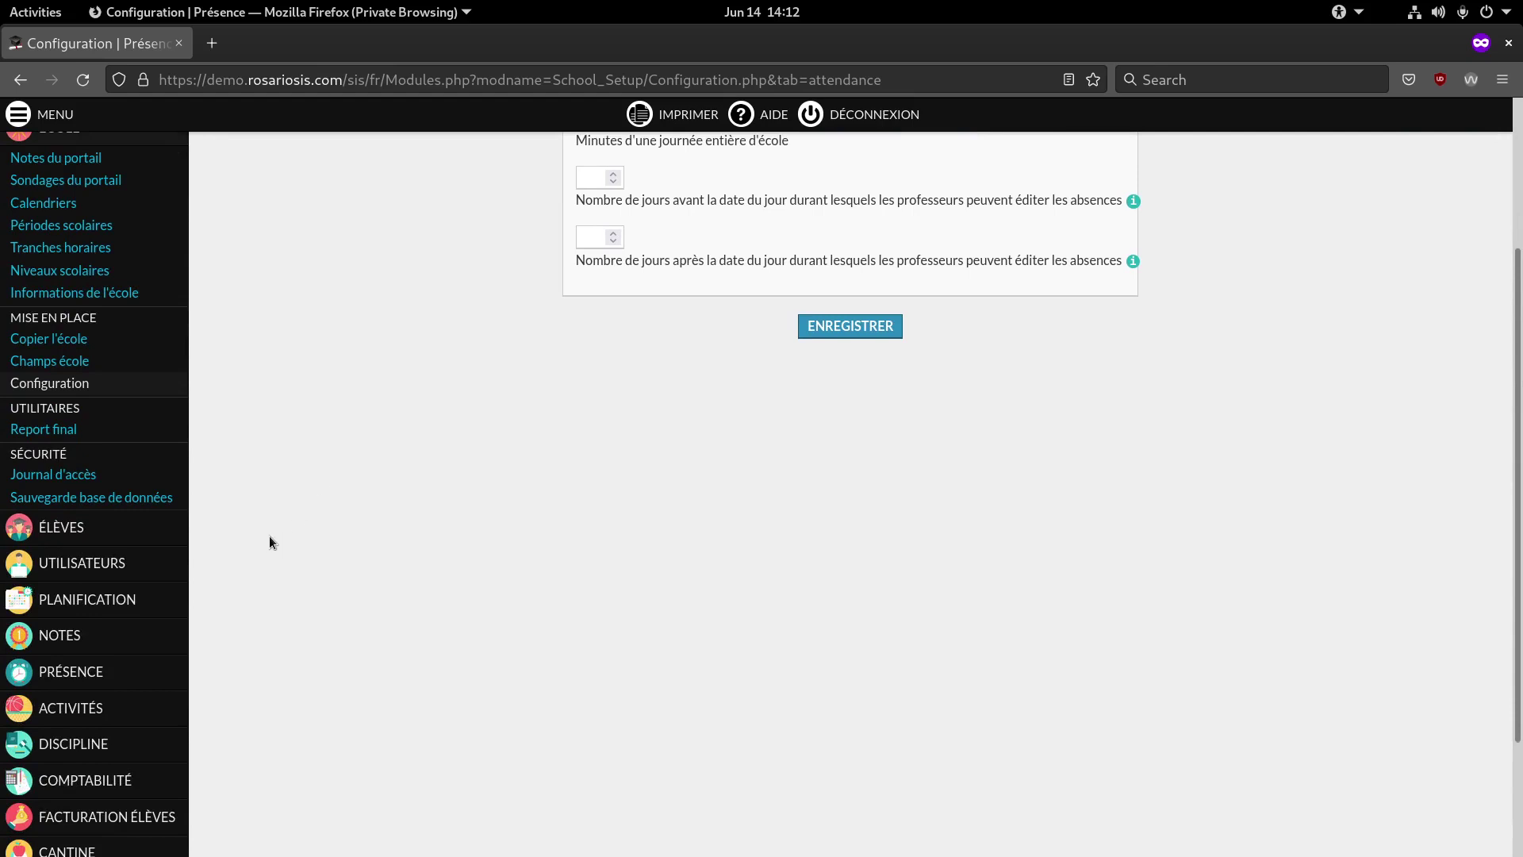
{"action": "mouse_move", "coordinate": [179, 563]}
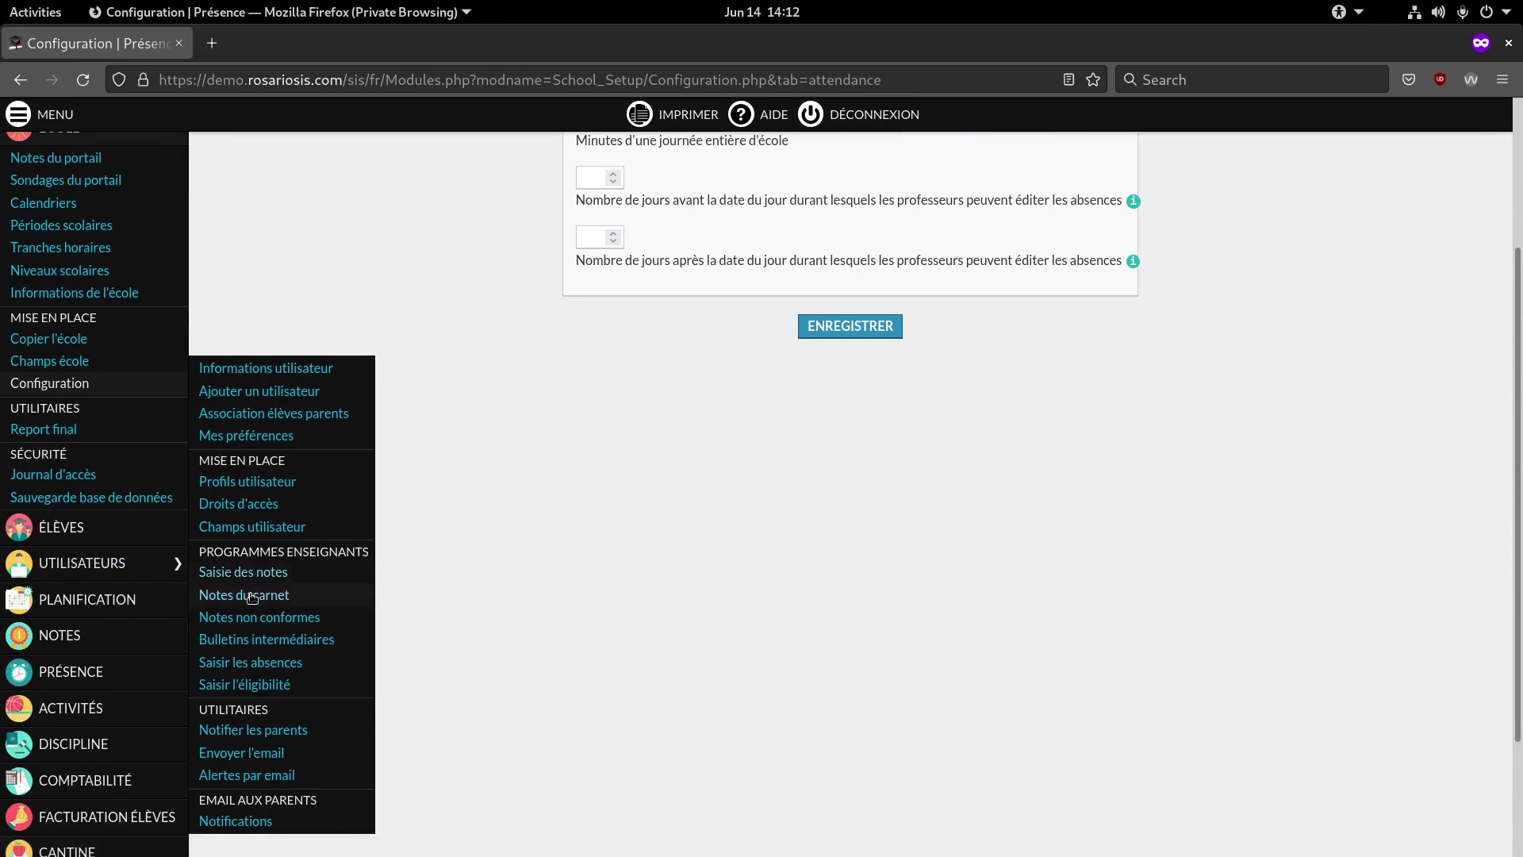
{"action": "left_click", "coordinate": [252, 664]}
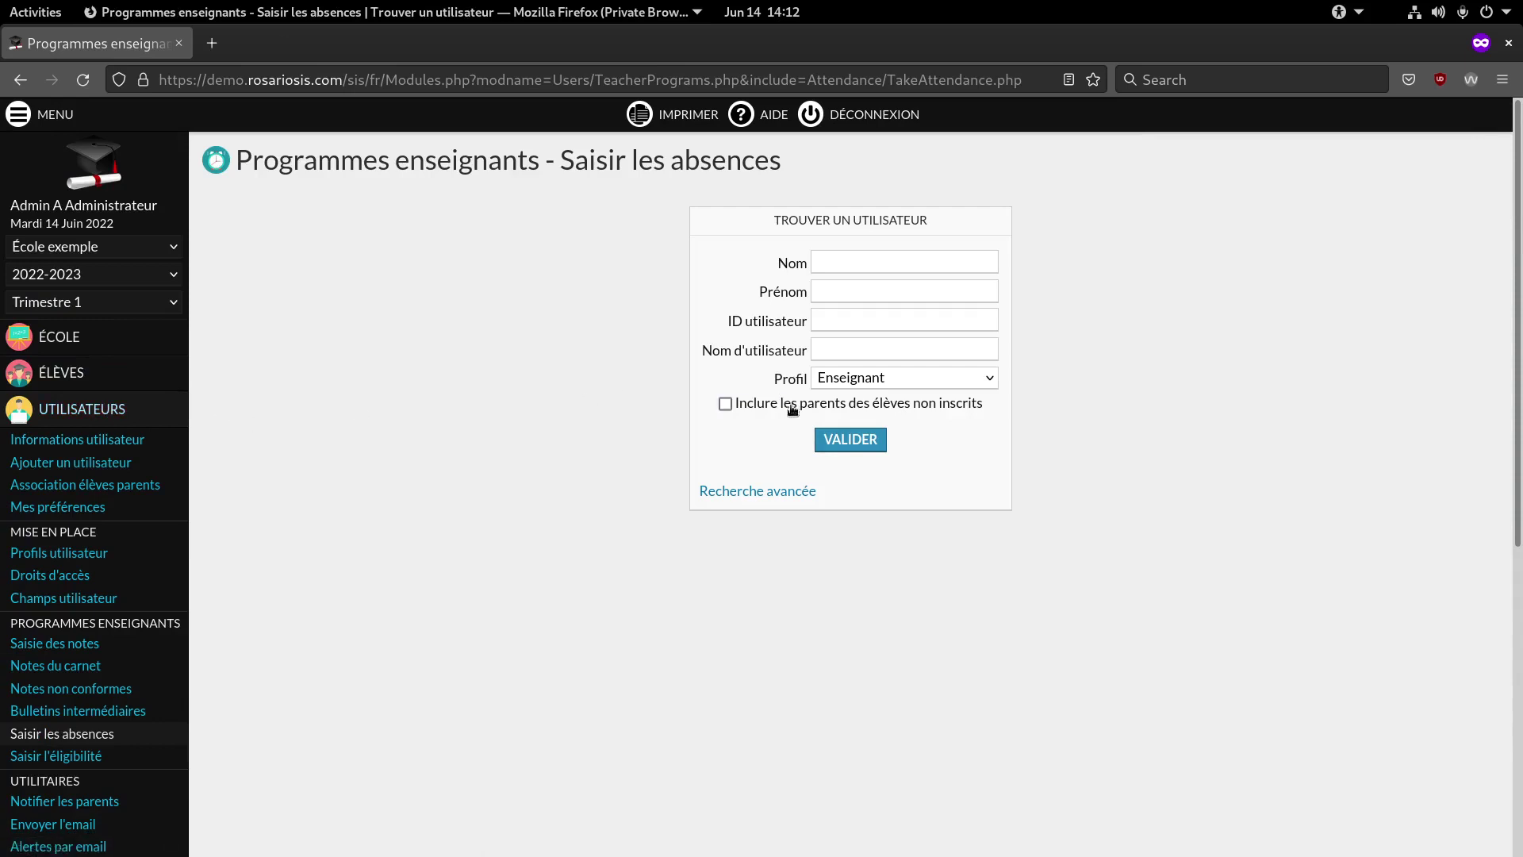
{"action": "left_click", "coordinate": [822, 443]}
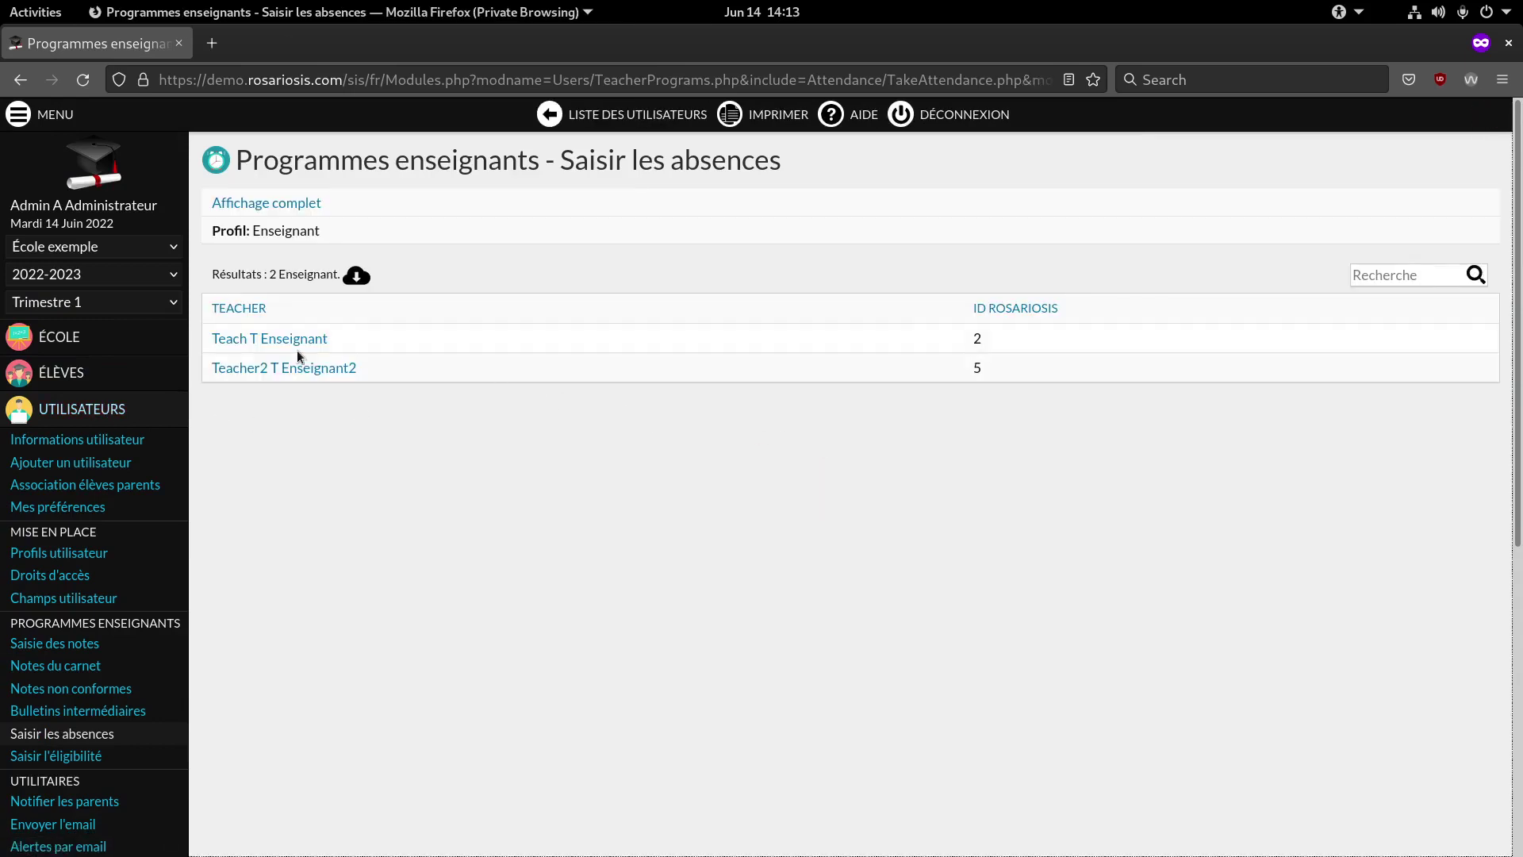
{"action": "left_click", "coordinate": [282, 340]}
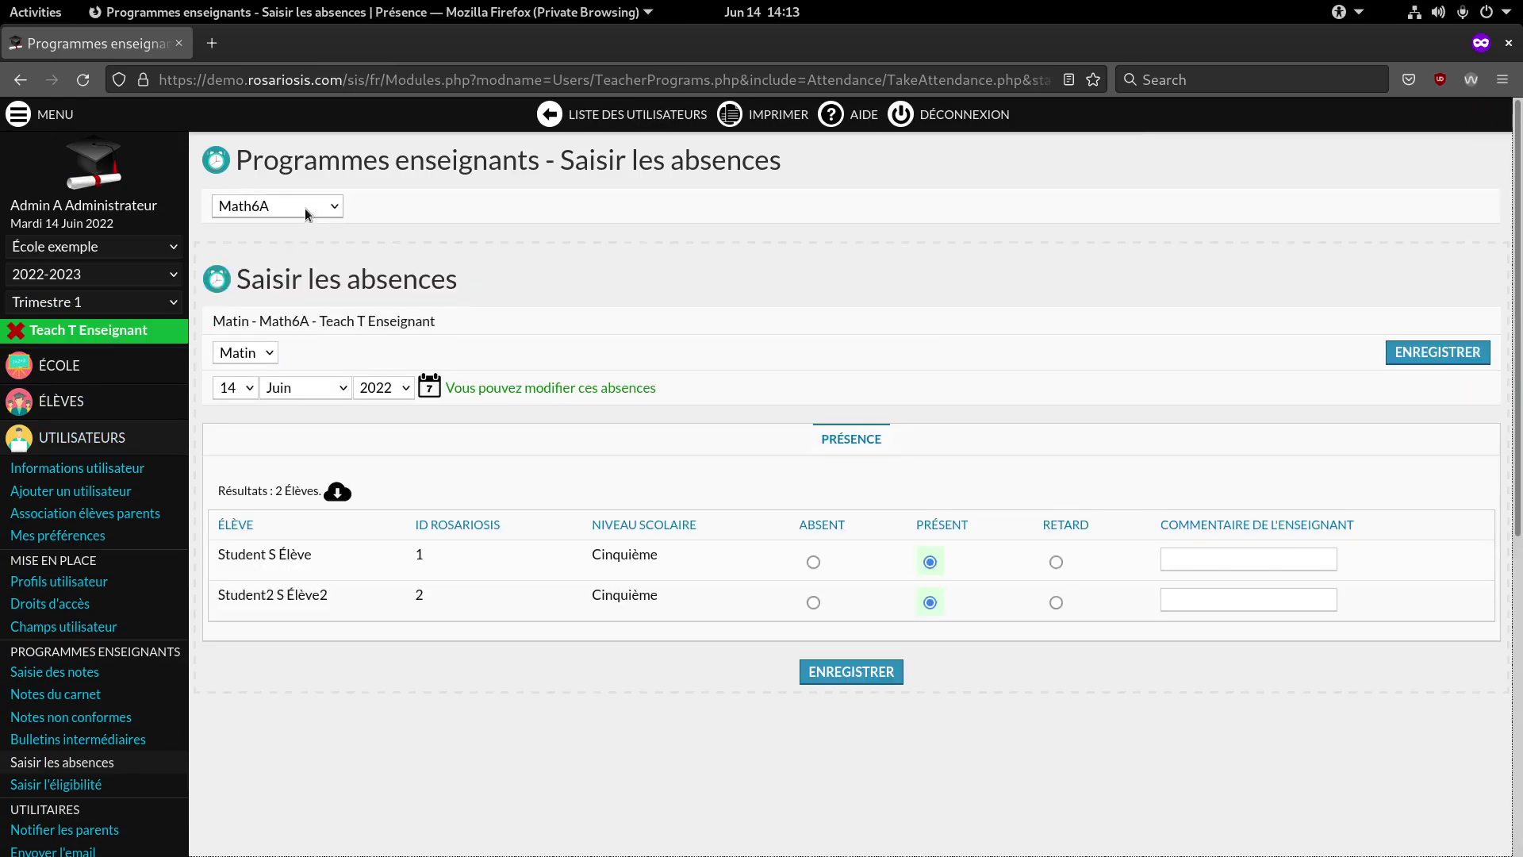
Step: For the Matin period of Math6A, mark the second student as Absent and save the attendance
{"action": "left_click", "coordinate": [304, 208]}
{"action": "left_click", "coordinate": [304, 208]}
{"action": "left_click", "coordinate": [269, 355]}
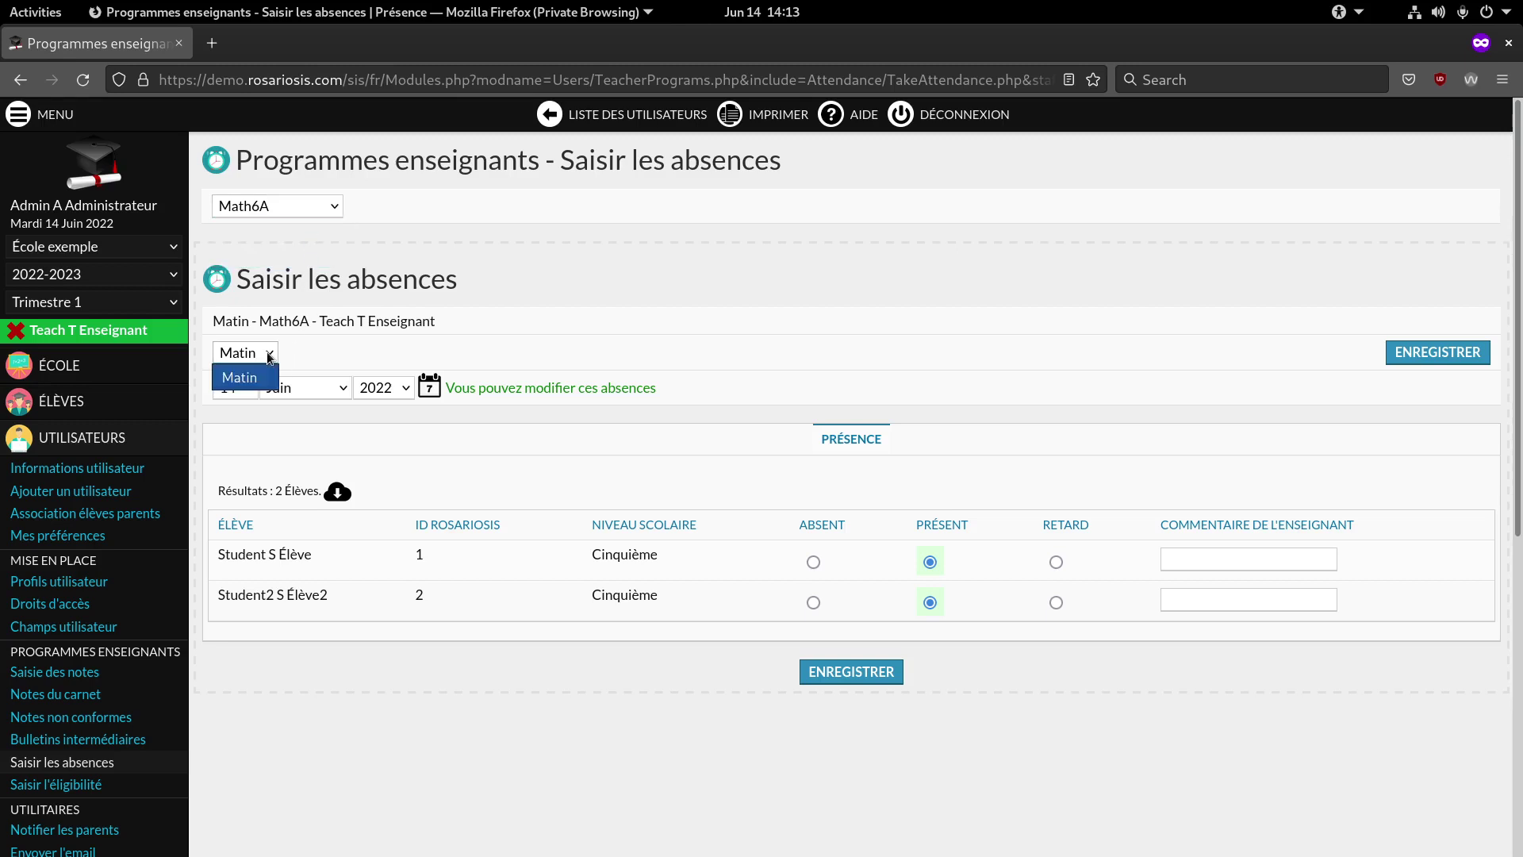
{"action": "left_click", "coordinate": [269, 357]}
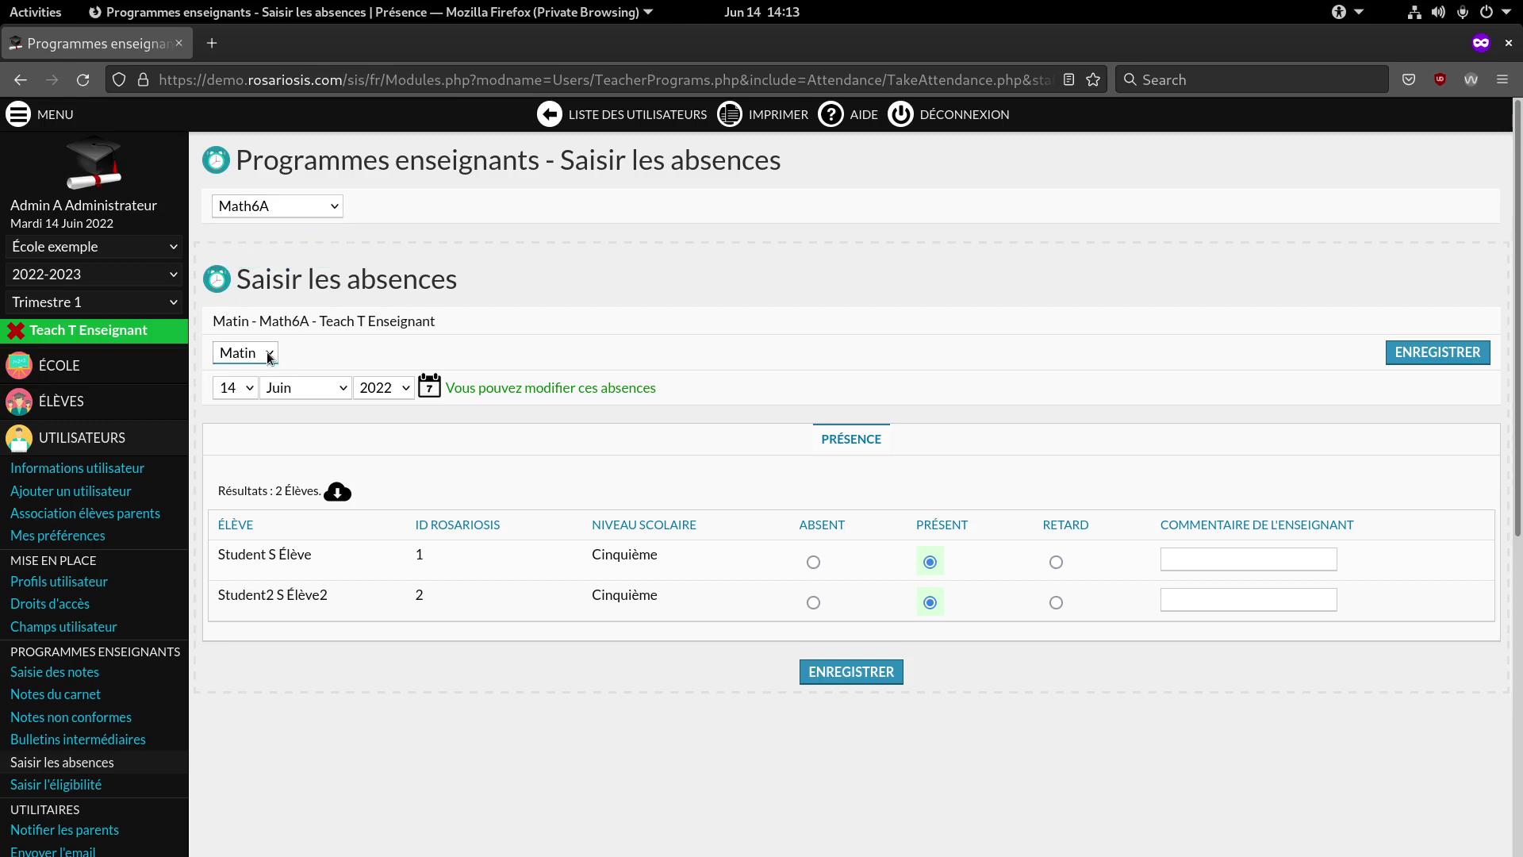
{"action": "left_click", "coordinate": [813, 603]}
{"action": "left_click", "coordinate": [822, 673]}
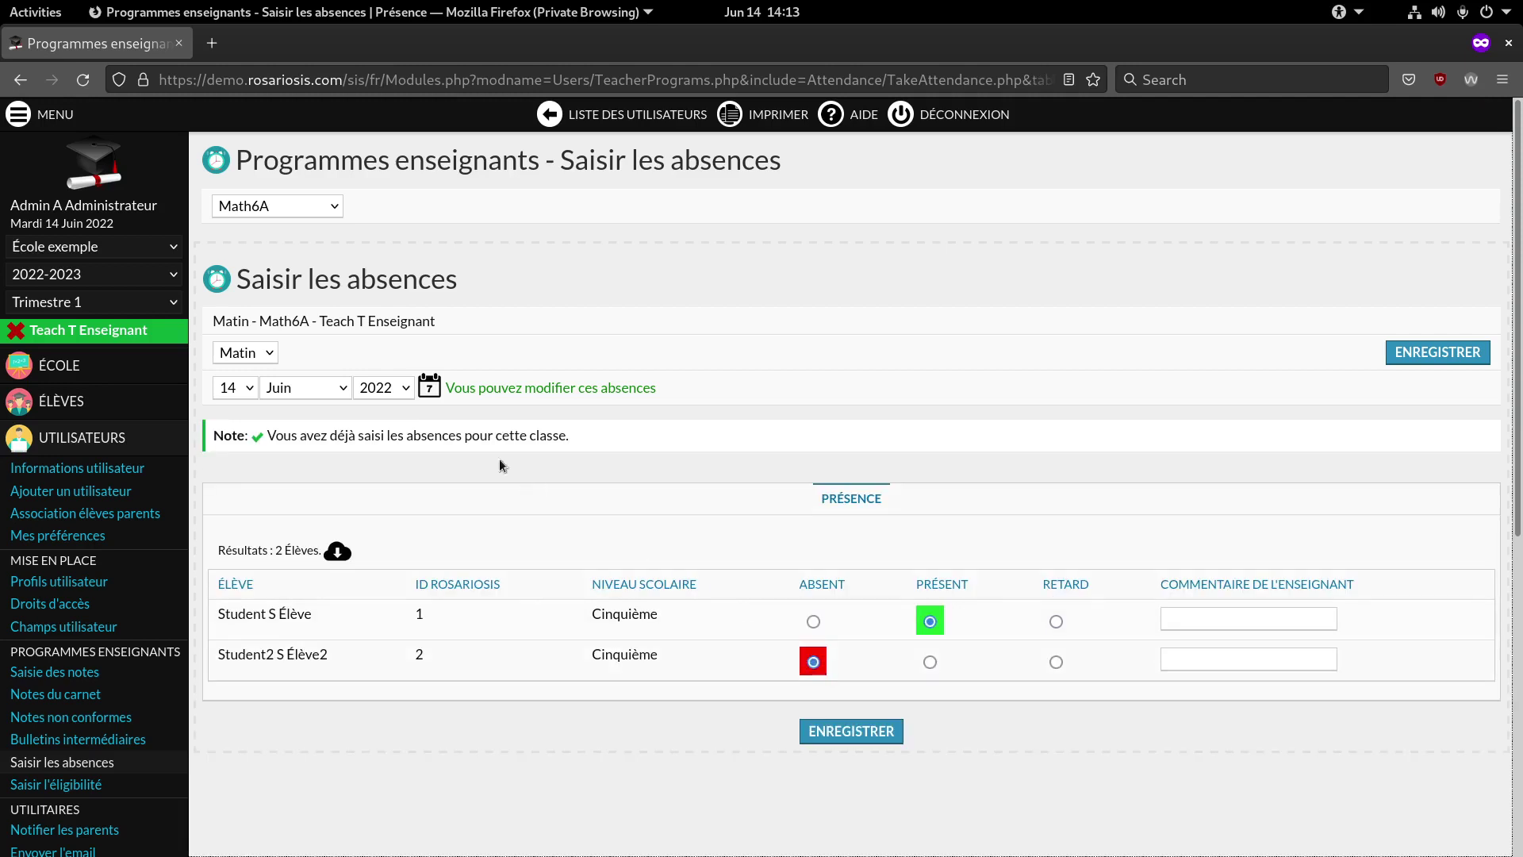
Step: Return to the user list, open absence entry for the second teacher, and check the Espa6A class and Après-midi period choices
{"action": "left_click", "coordinate": [614, 119]}
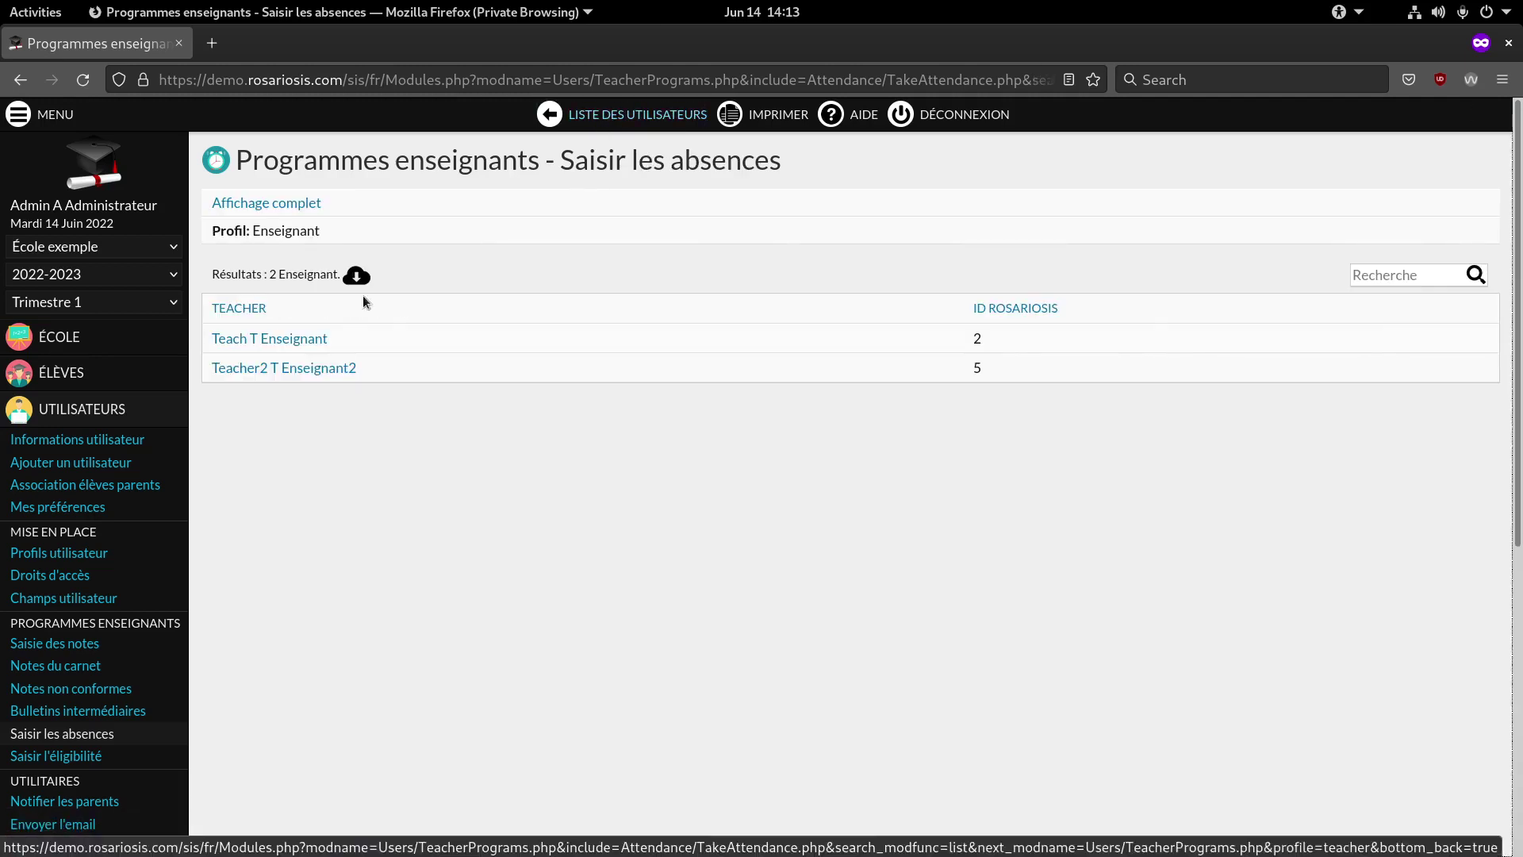
{"action": "left_click", "coordinate": [307, 369]}
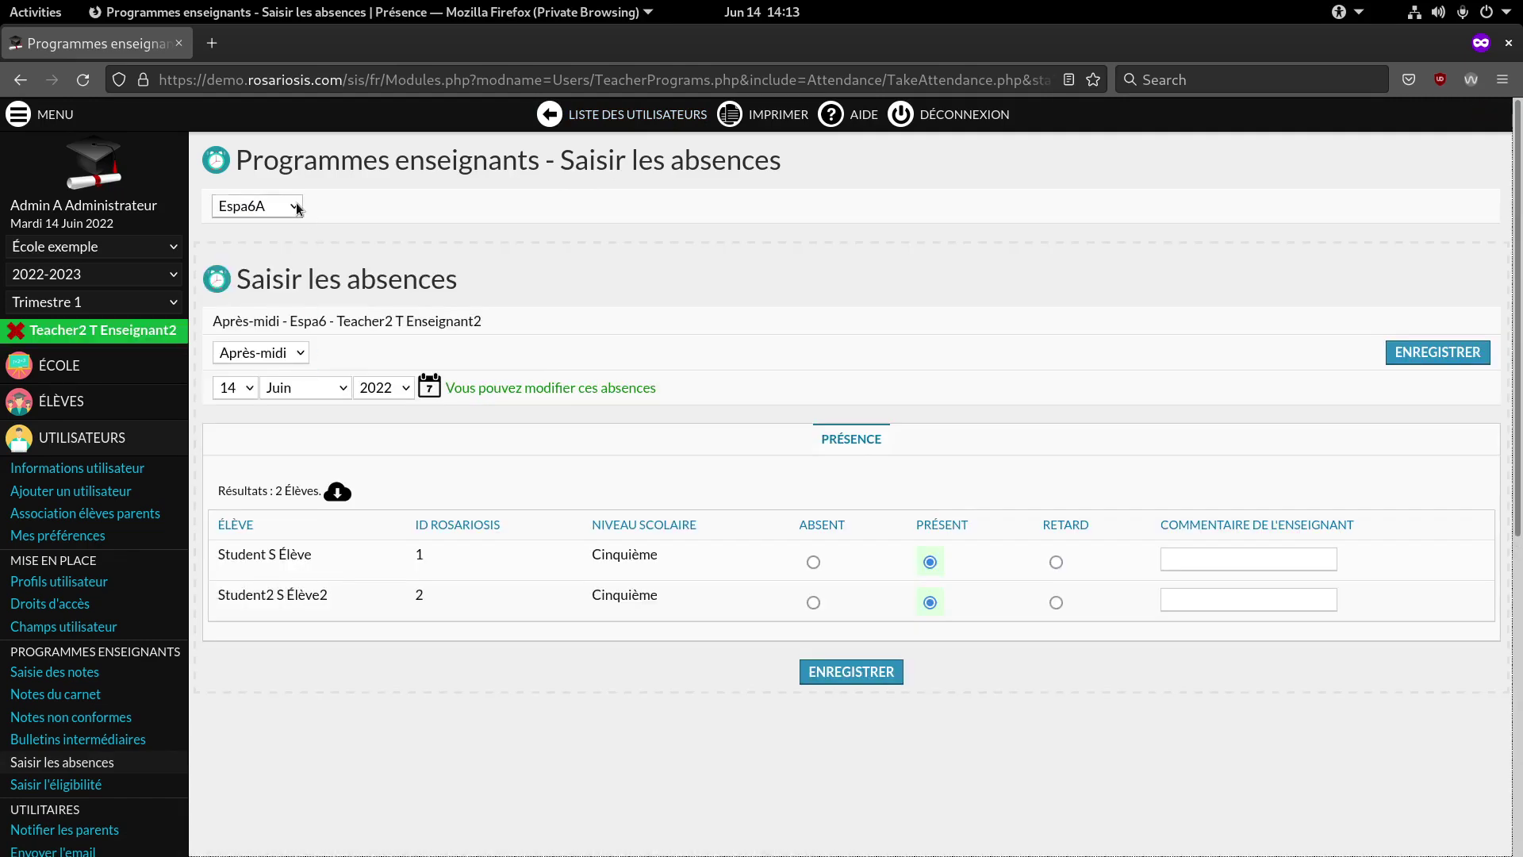
{"action": "left_click", "coordinate": [296, 207]}
{"action": "left_click", "coordinate": [297, 209]}
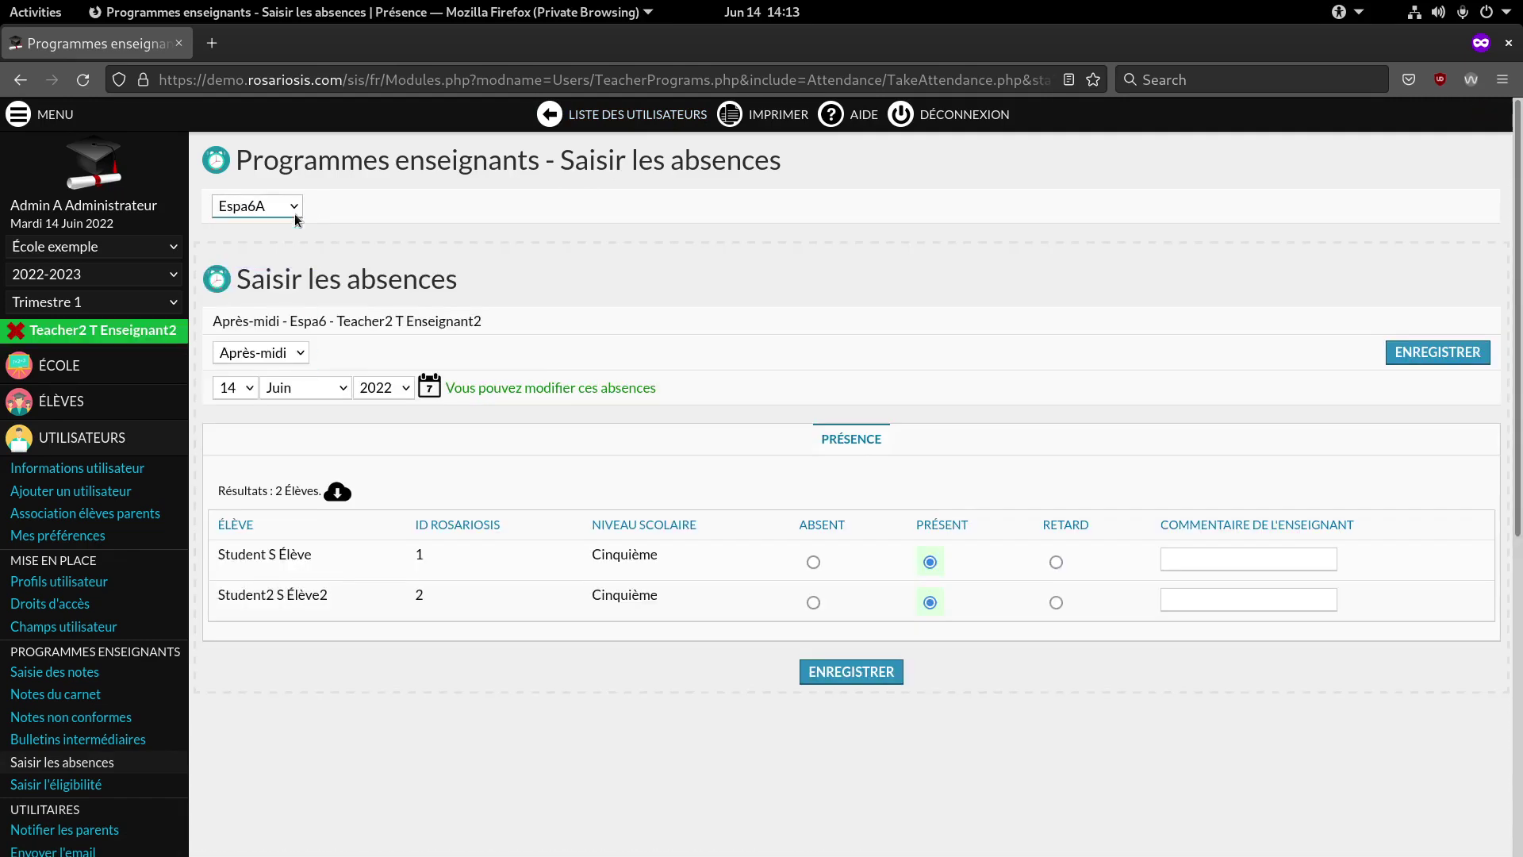
{"action": "left_click", "coordinate": [295, 354]}
{"action": "left_click", "coordinate": [295, 356]}
Step: Mark the first Espa6A student as Retard and the second as Absent, and save the attendance
{"action": "left_click", "coordinate": [1056, 562]}
{"action": "left_click", "coordinate": [813, 602]}
{"action": "left_click", "coordinate": [837, 674]}
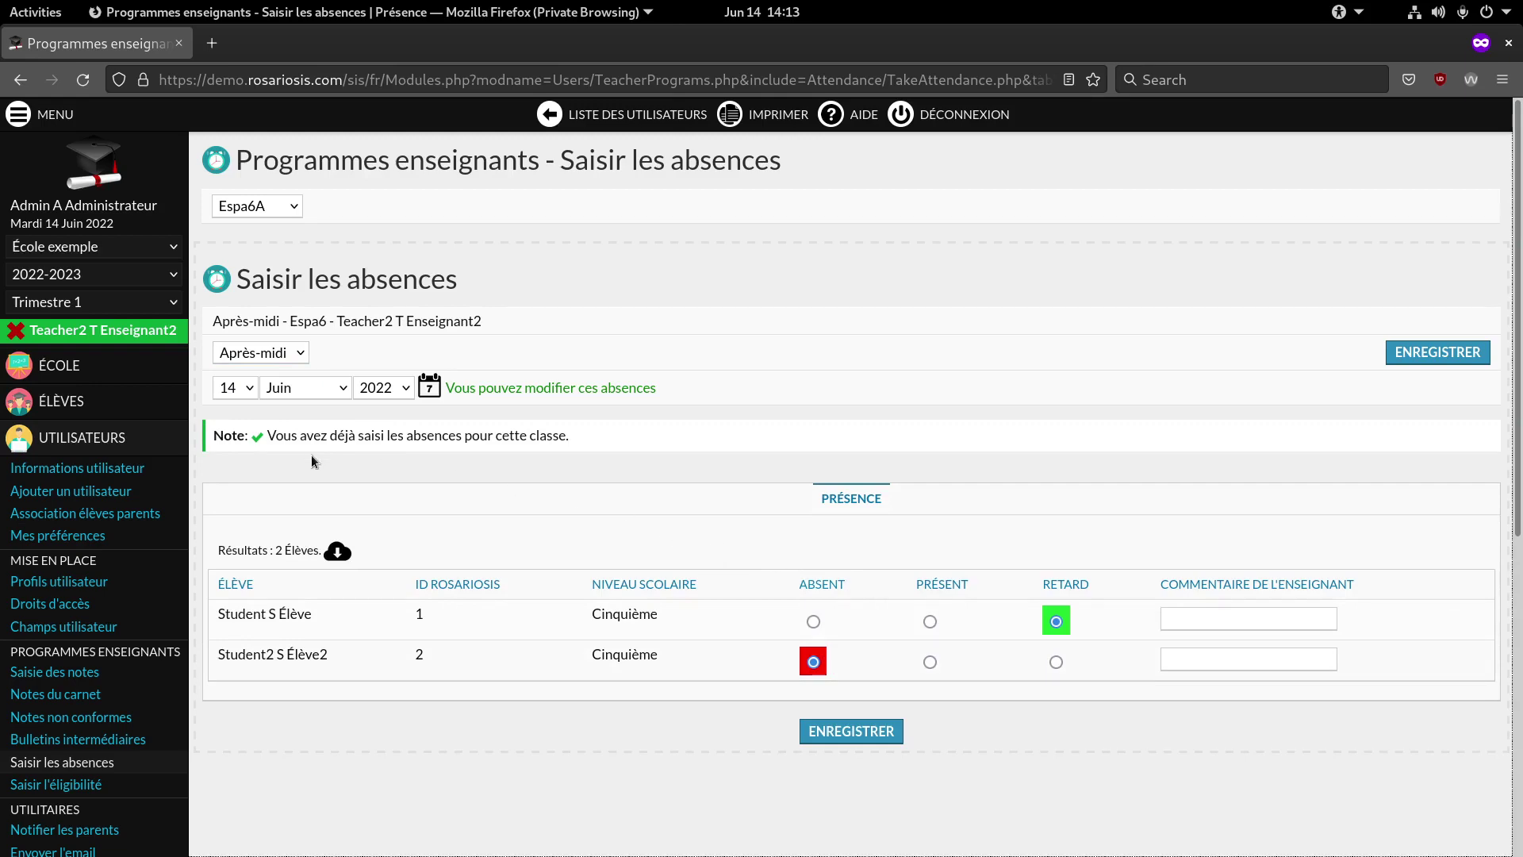
Step: Open the Présence Administration page for the day and check its attendance code filter
{"action": "scroll", "coordinate": [311, 459], "scroll_direction": "down", "scroll_amount": 5}
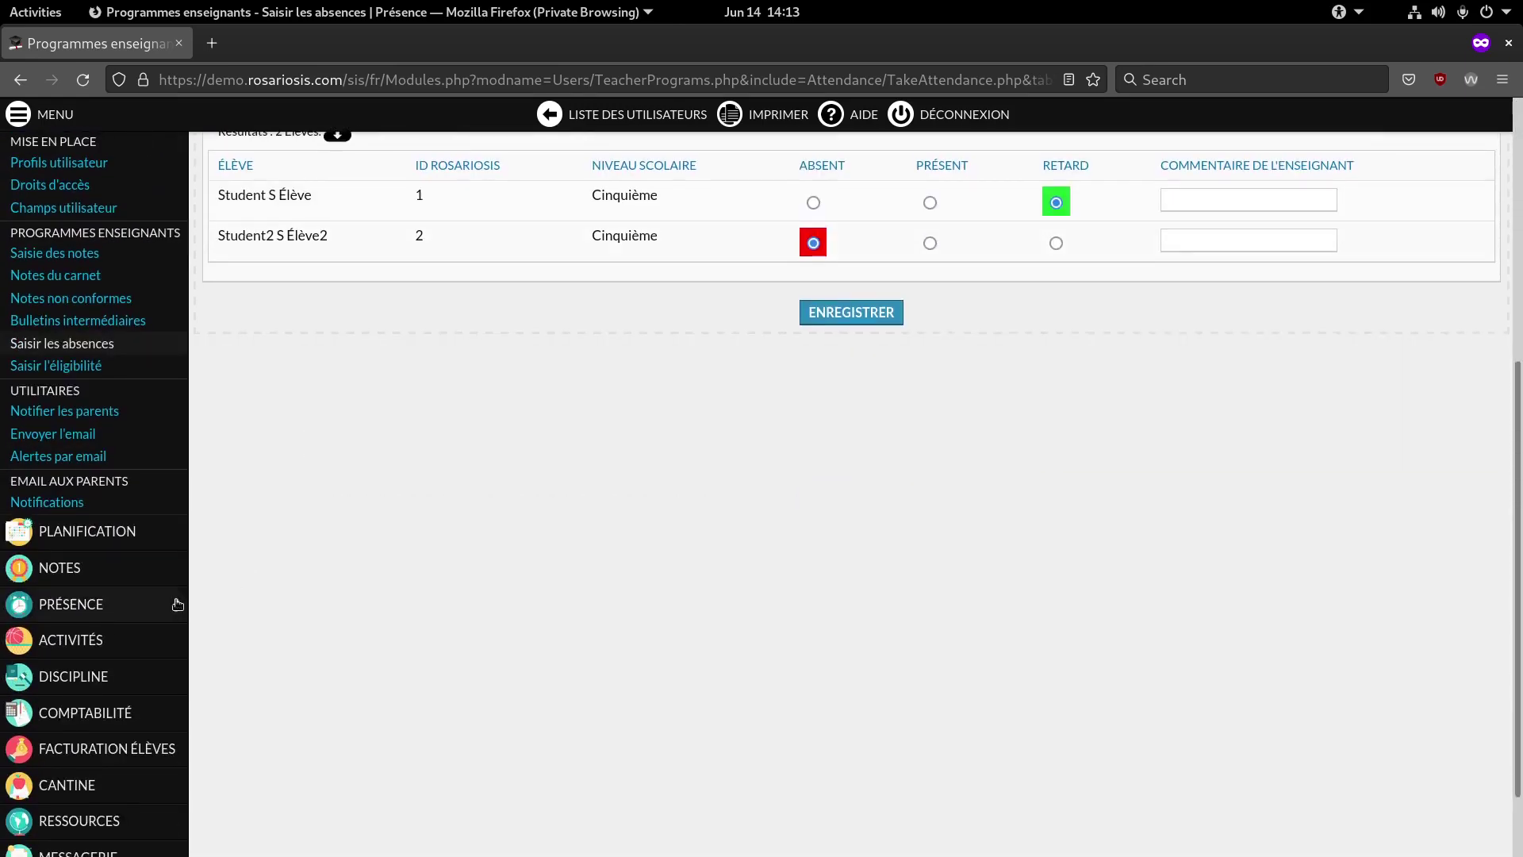
{"action": "mouse_move", "coordinate": [159, 604]}
{"action": "left_click", "coordinate": [277, 530]}
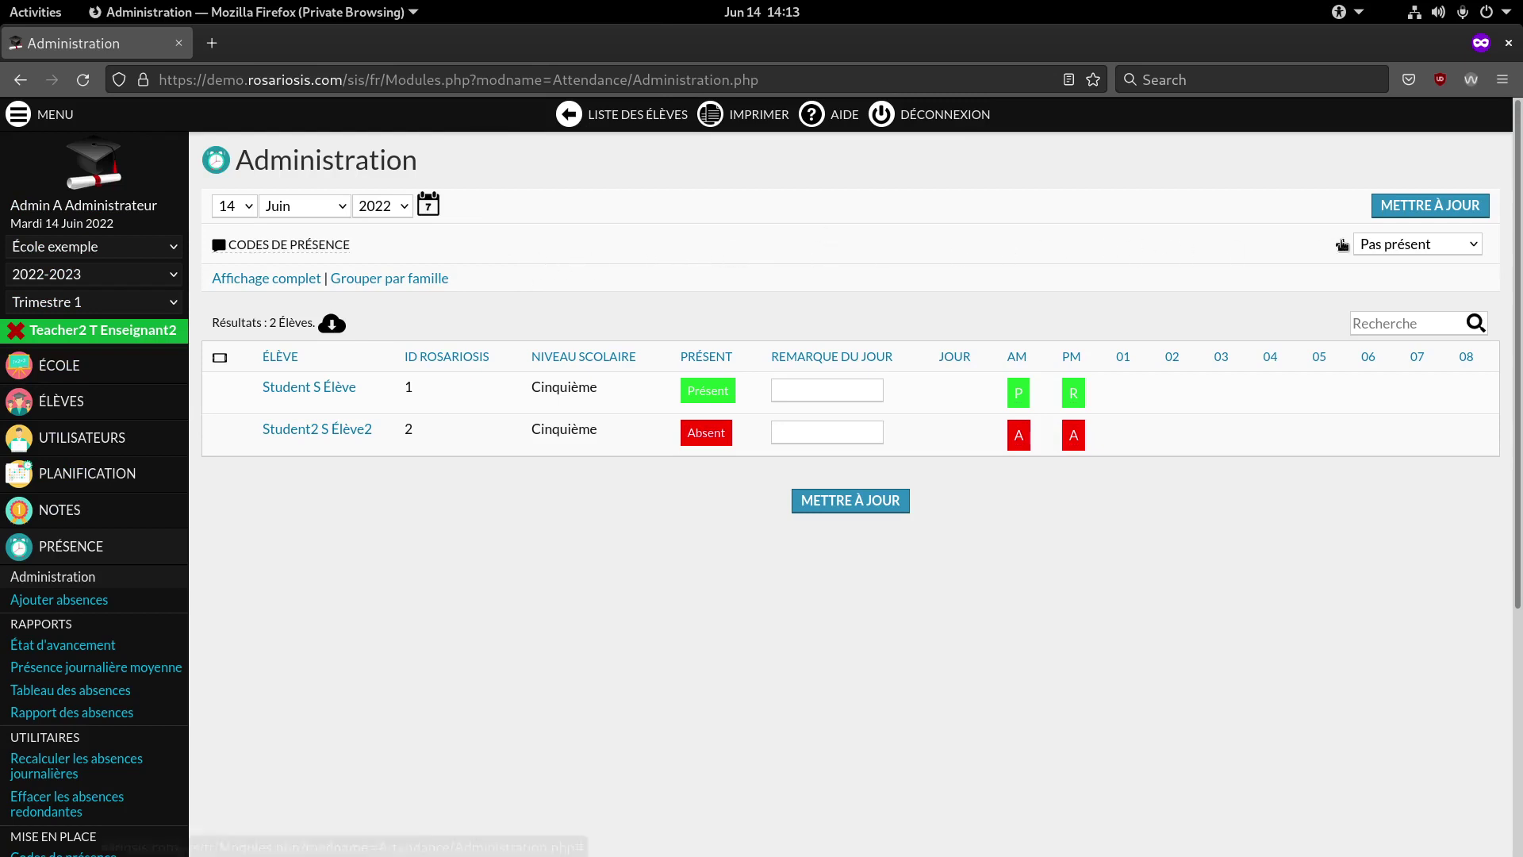
{"action": "left_click", "coordinate": [1406, 245]}
{"action": "left_click", "coordinate": [1406, 245]}
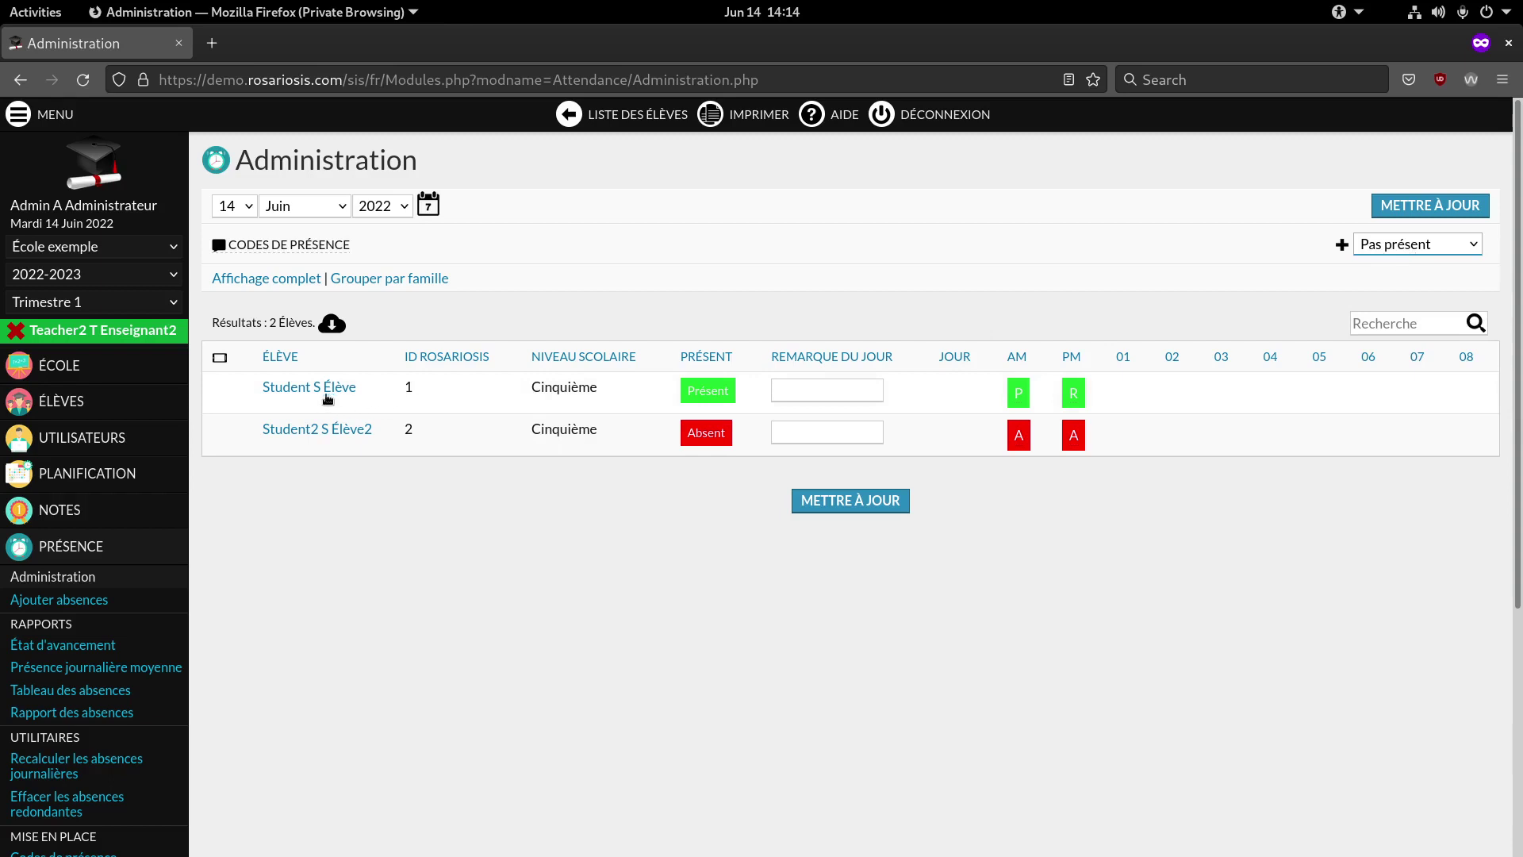
Step: Change the first student's PM attendance code to P and update the attendance
{"action": "left_click", "coordinate": [1081, 396]}
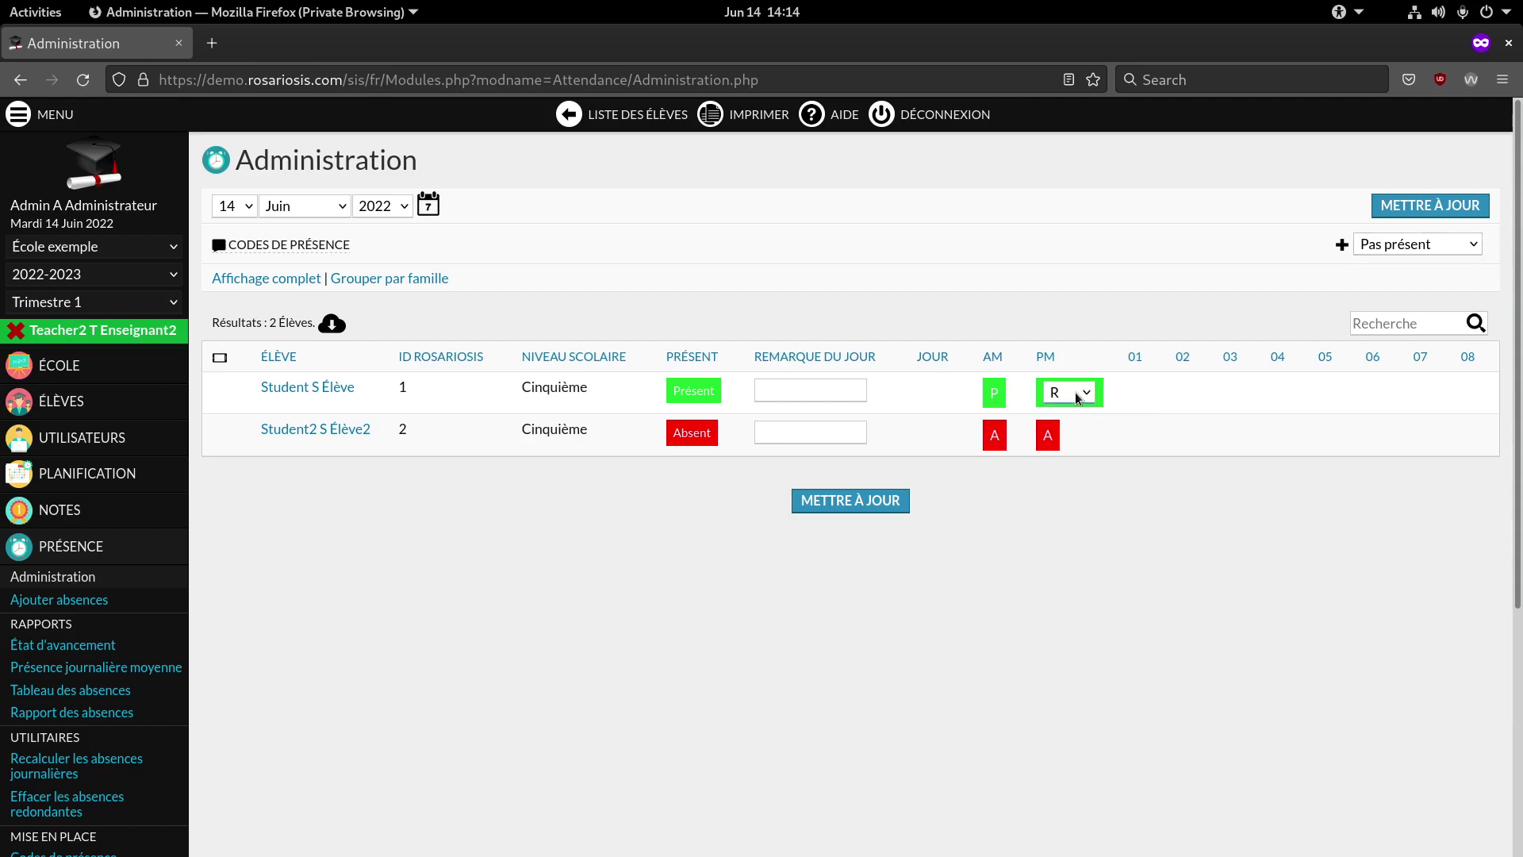
{"action": "left_click", "coordinate": [1078, 397]}
{"action": "left_click", "coordinate": [1069, 468]}
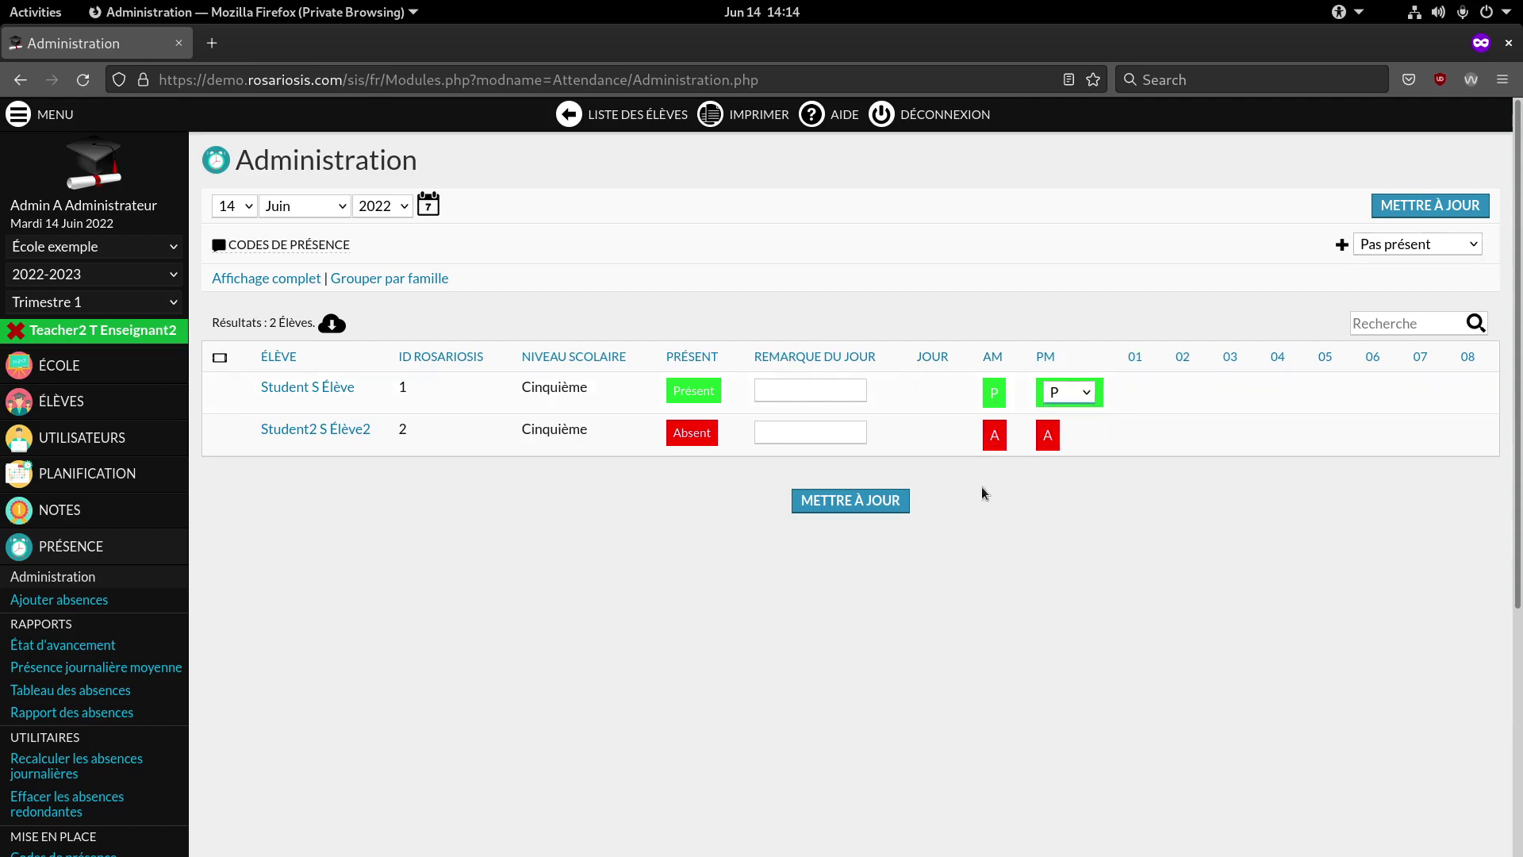
{"action": "left_click", "coordinate": [887, 499]}
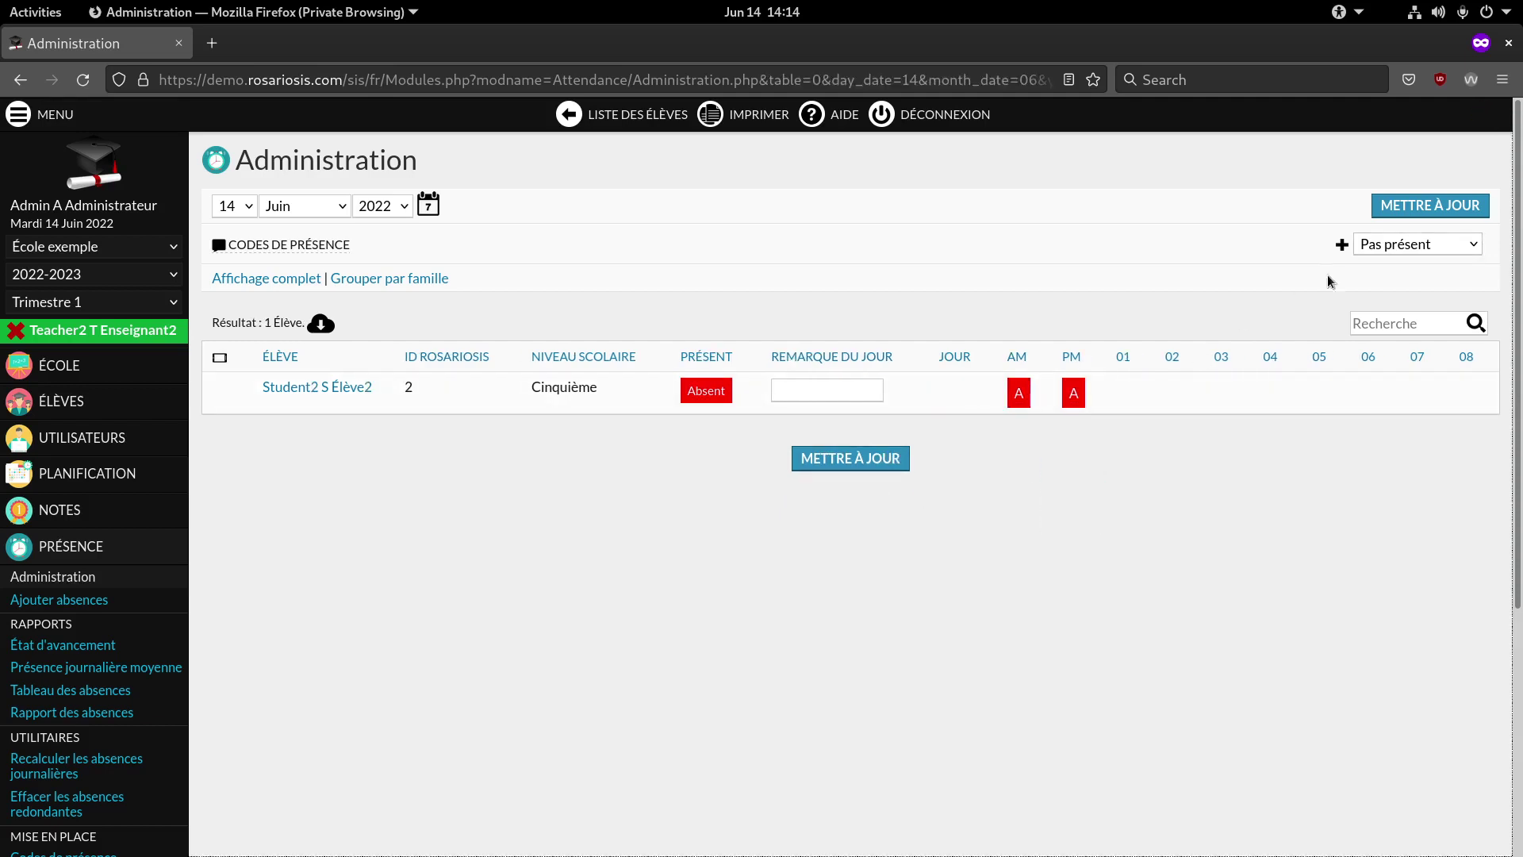
Step: Filter the attendance administration list by Tou(te)s and refresh it
{"action": "left_click", "coordinate": [1371, 249]}
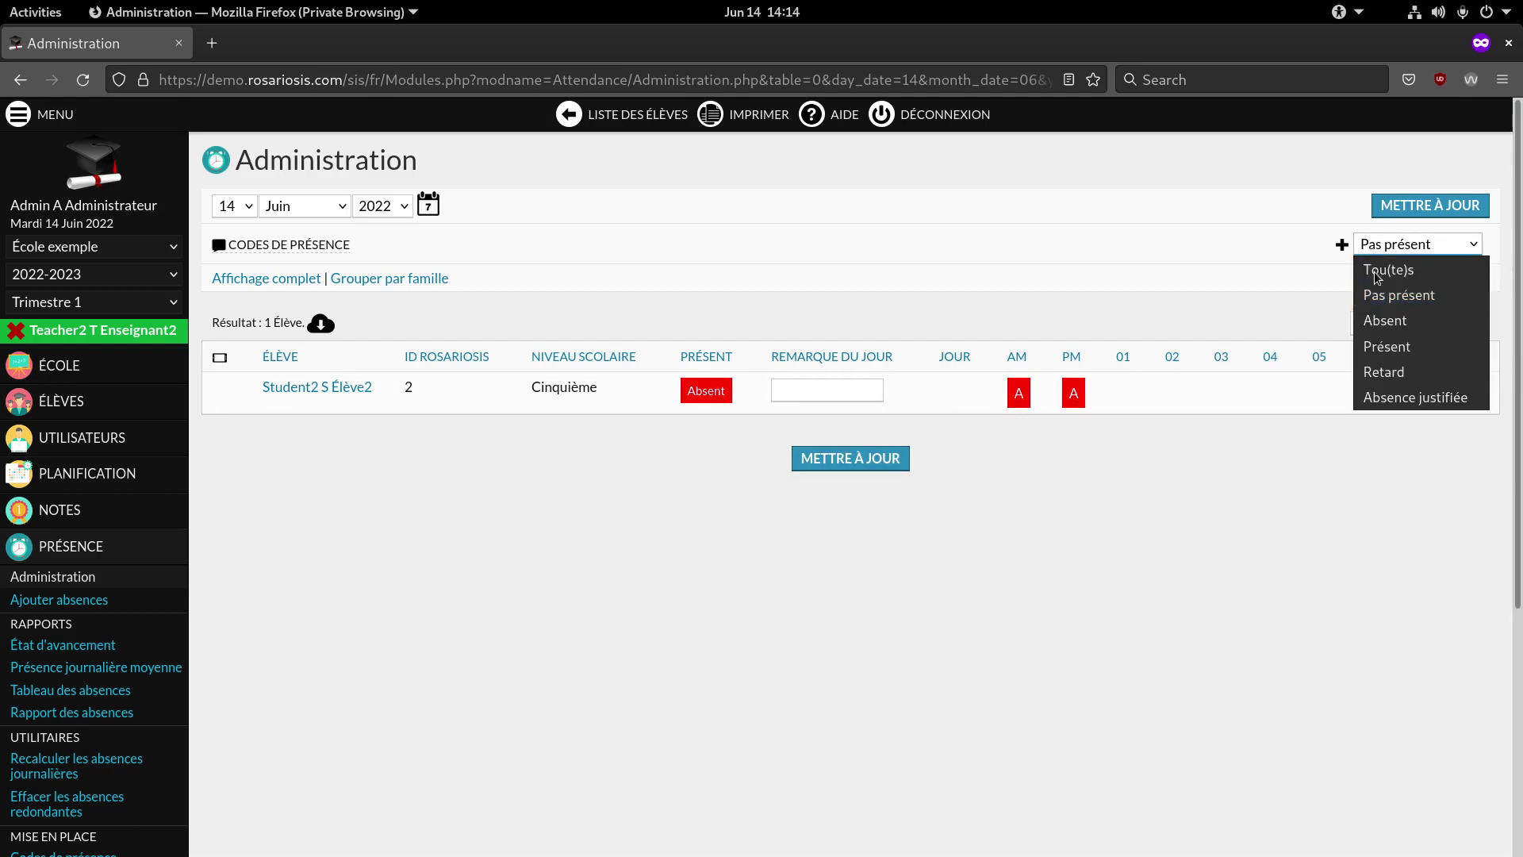
{"action": "left_click", "coordinate": [1377, 274]}
{"action": "left_click", "coordinate": [1390, 211]}
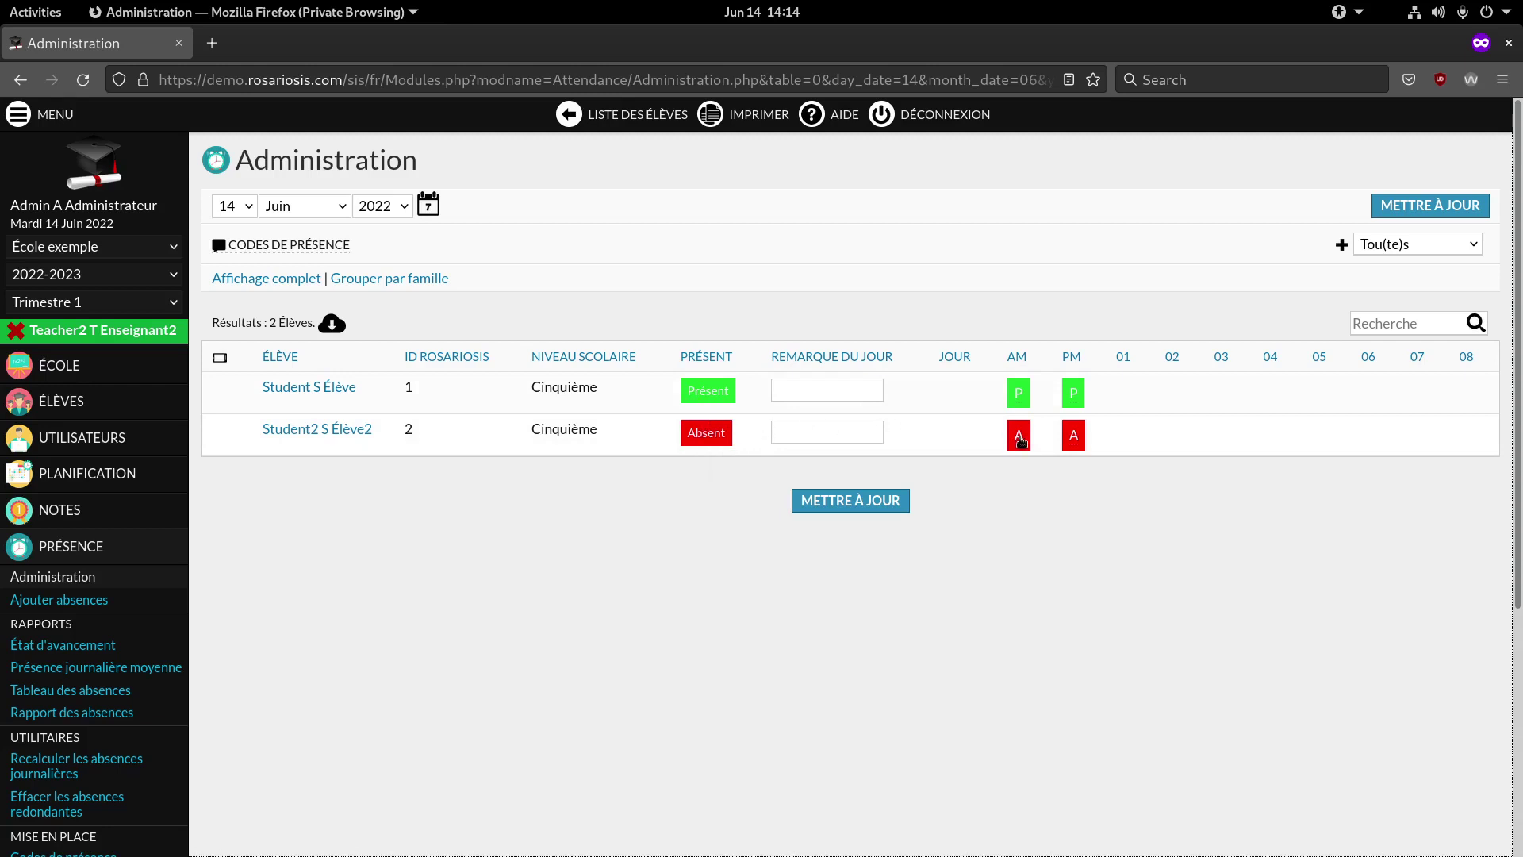
Step: In the attendance codes, set the state code of Absence justifiée to Présent and save
{"action": "mouse_move", "coordinate": [318, 242]}
{"action": "scroll", "coordinate": [269, 497], "scroll_direction": "down", "scroll_amount": 3}
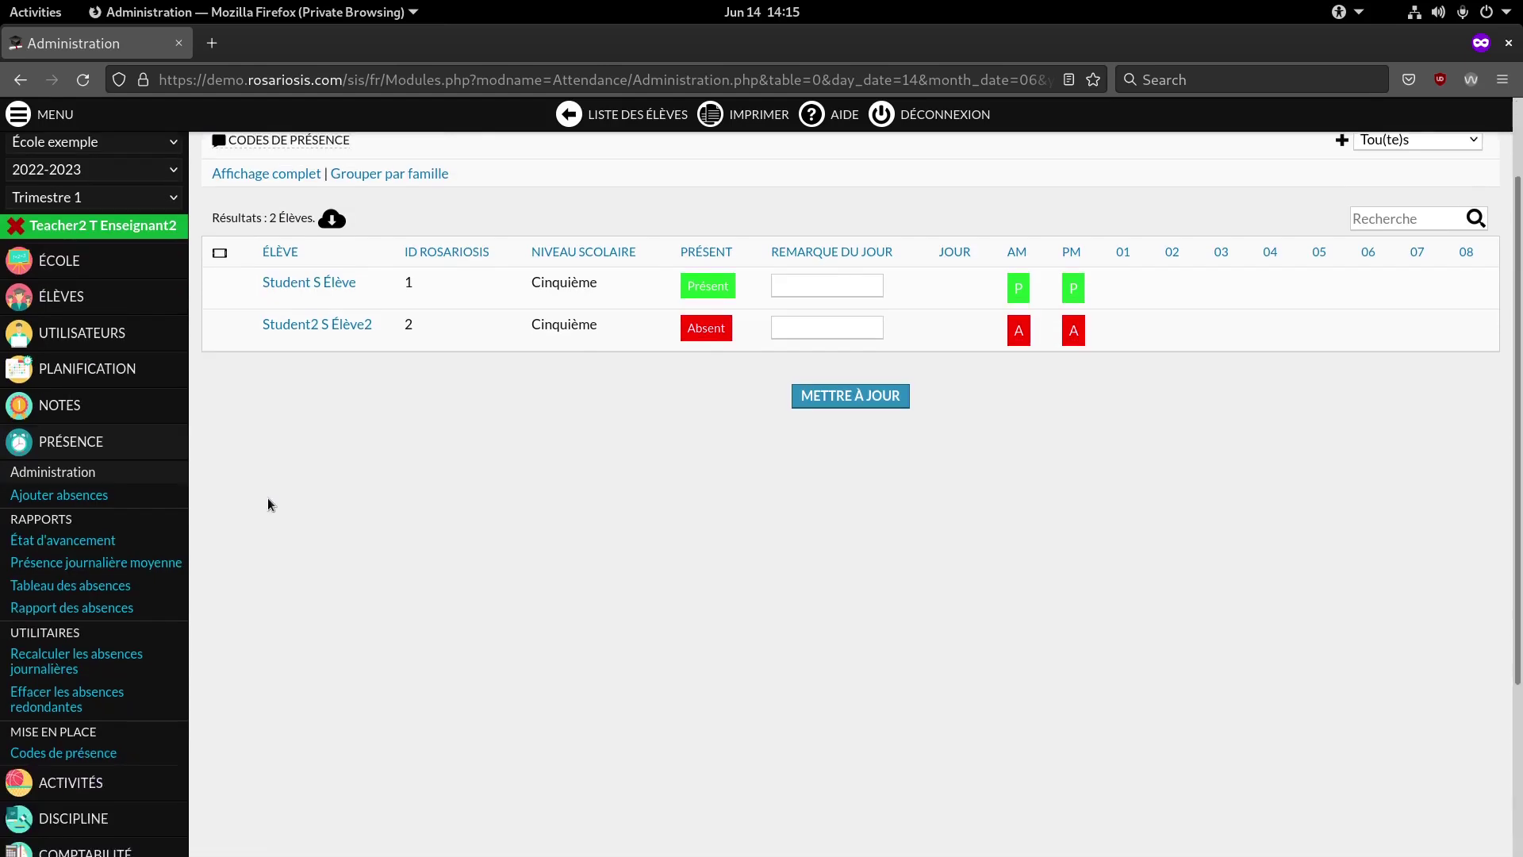
{"action": "left_click", "coordinate": [103, 754]}
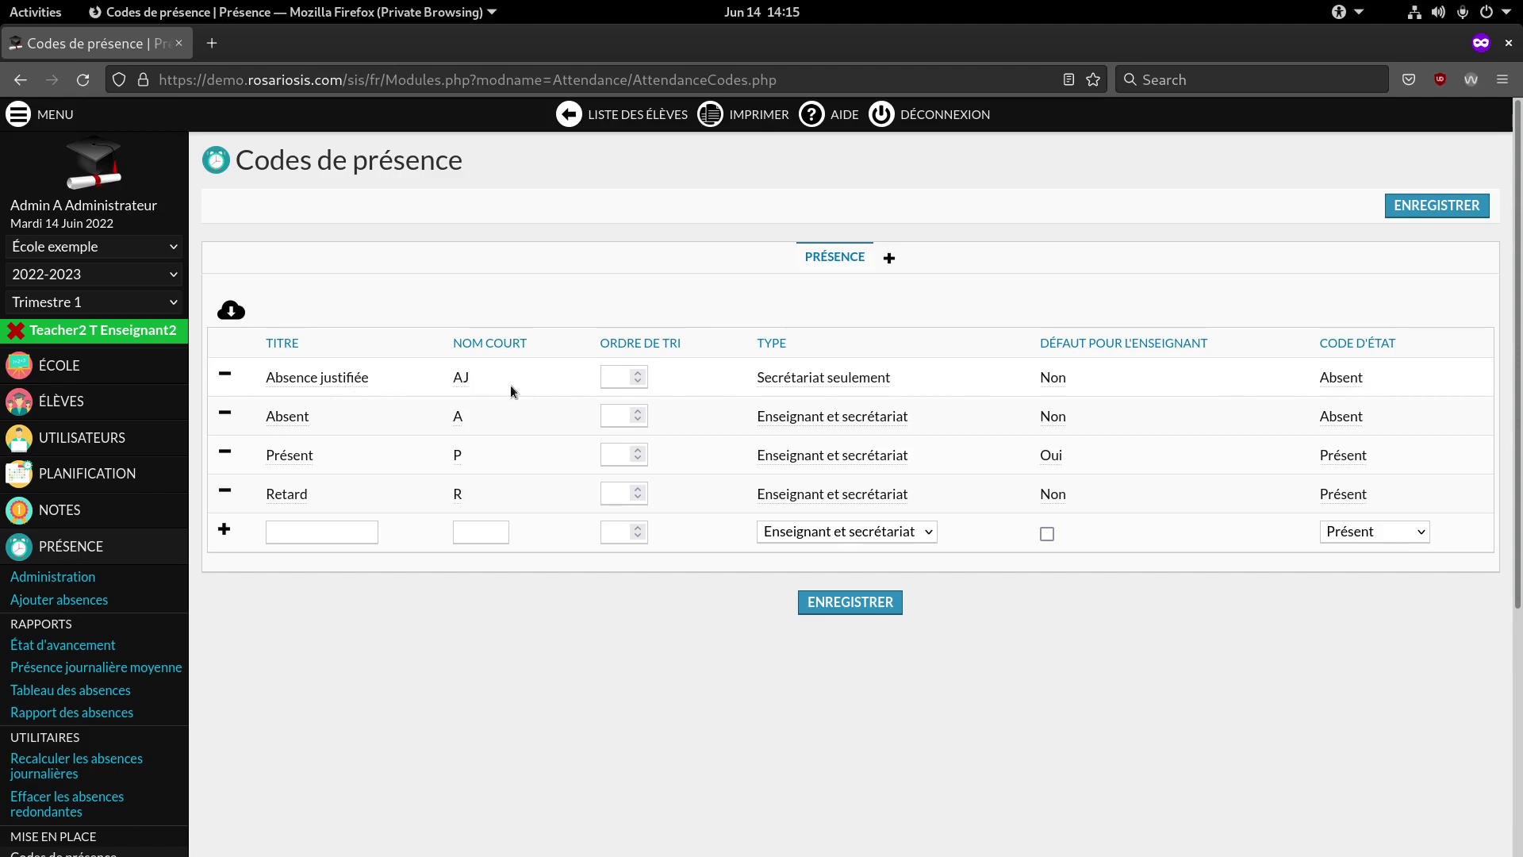
{"action": "left_click", "coordinate": [1353, 380]}
{"action": "left_click", "coordinate": [1361, 382]}
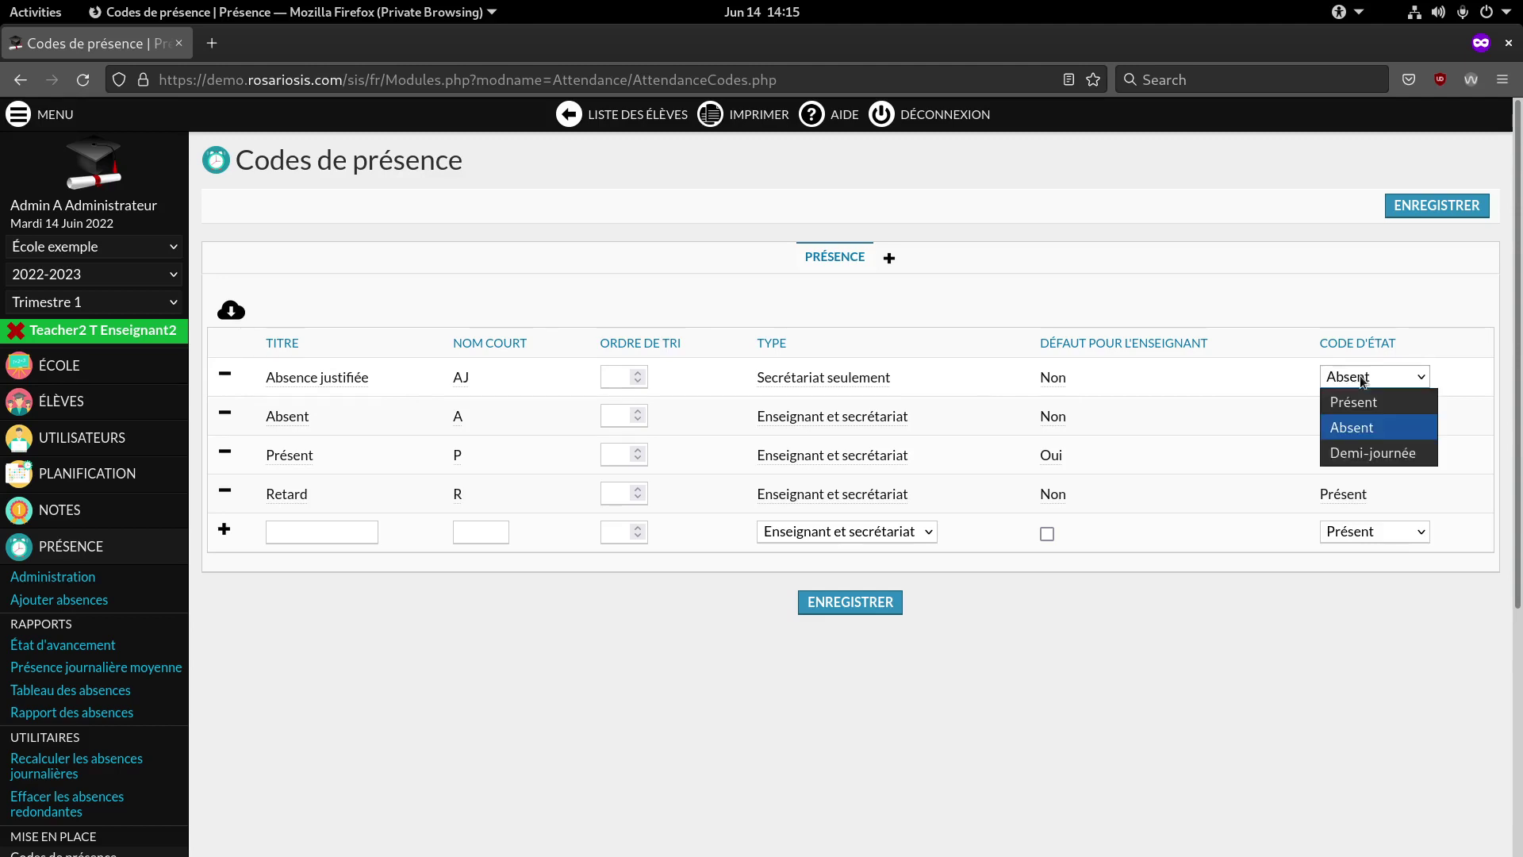
{"action": "left_click", "coordinate": [1362, 402]}
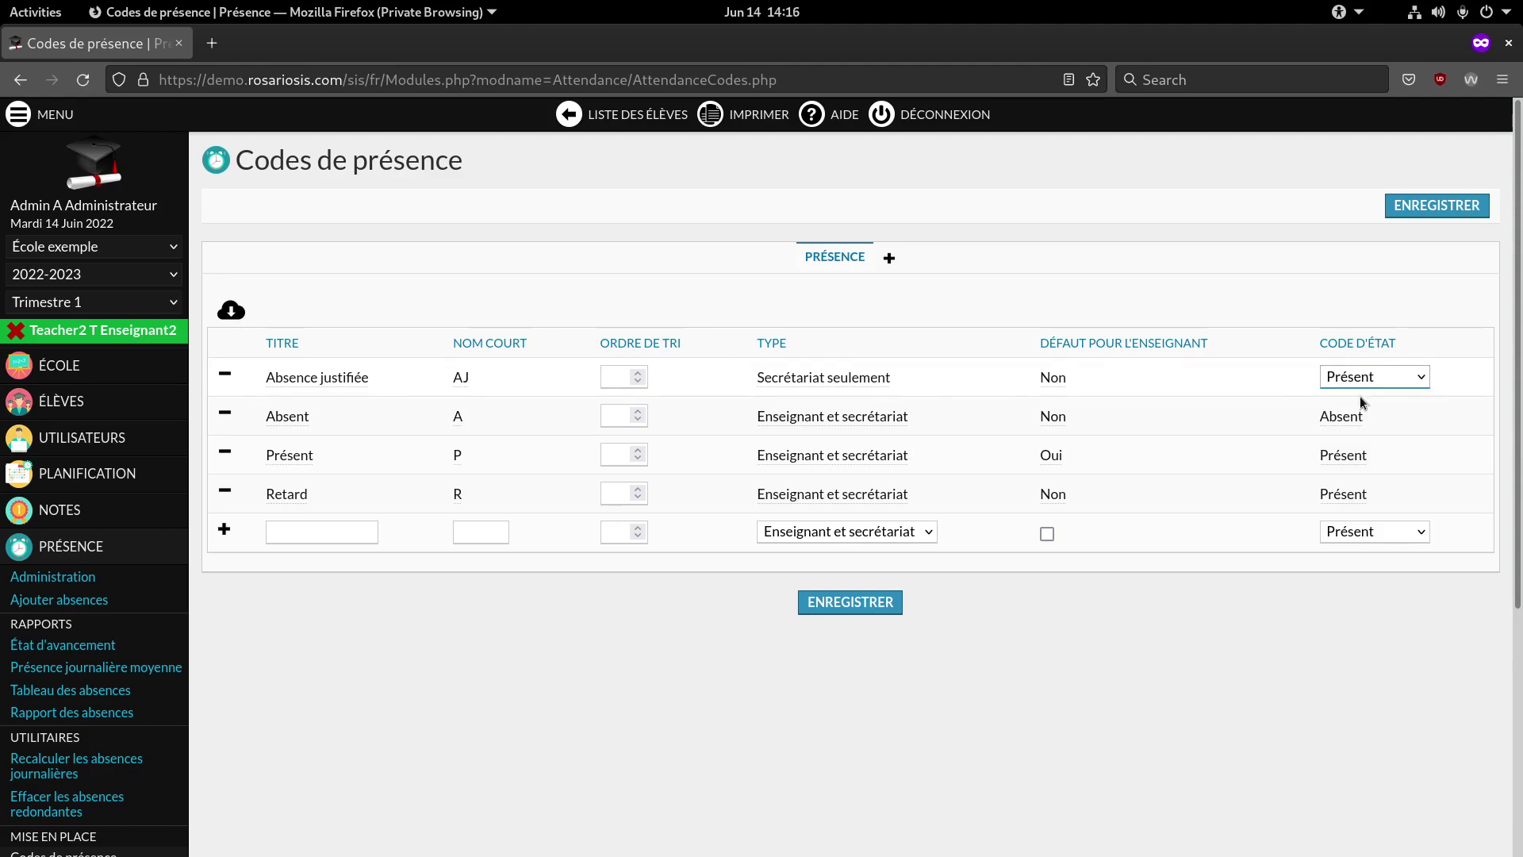
{"action": "left_click", "coordinate": [825, 605]}
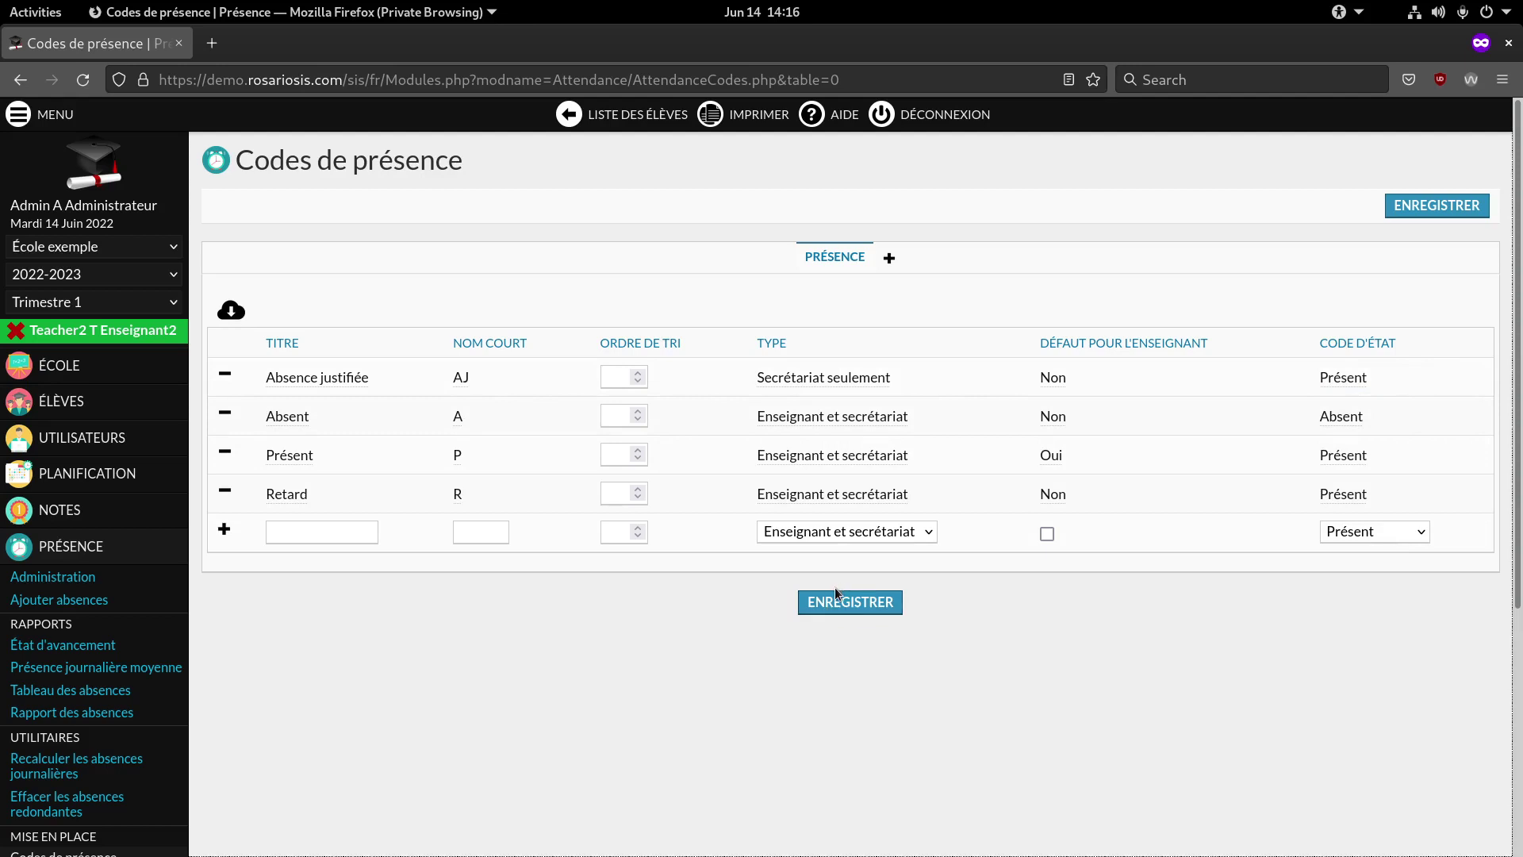
Step: In the attendance Administration list, change the absent student's PM code to AJ, update, and check the daily attendance status
{"action": "left_click", "coordinate": [124, 565]}
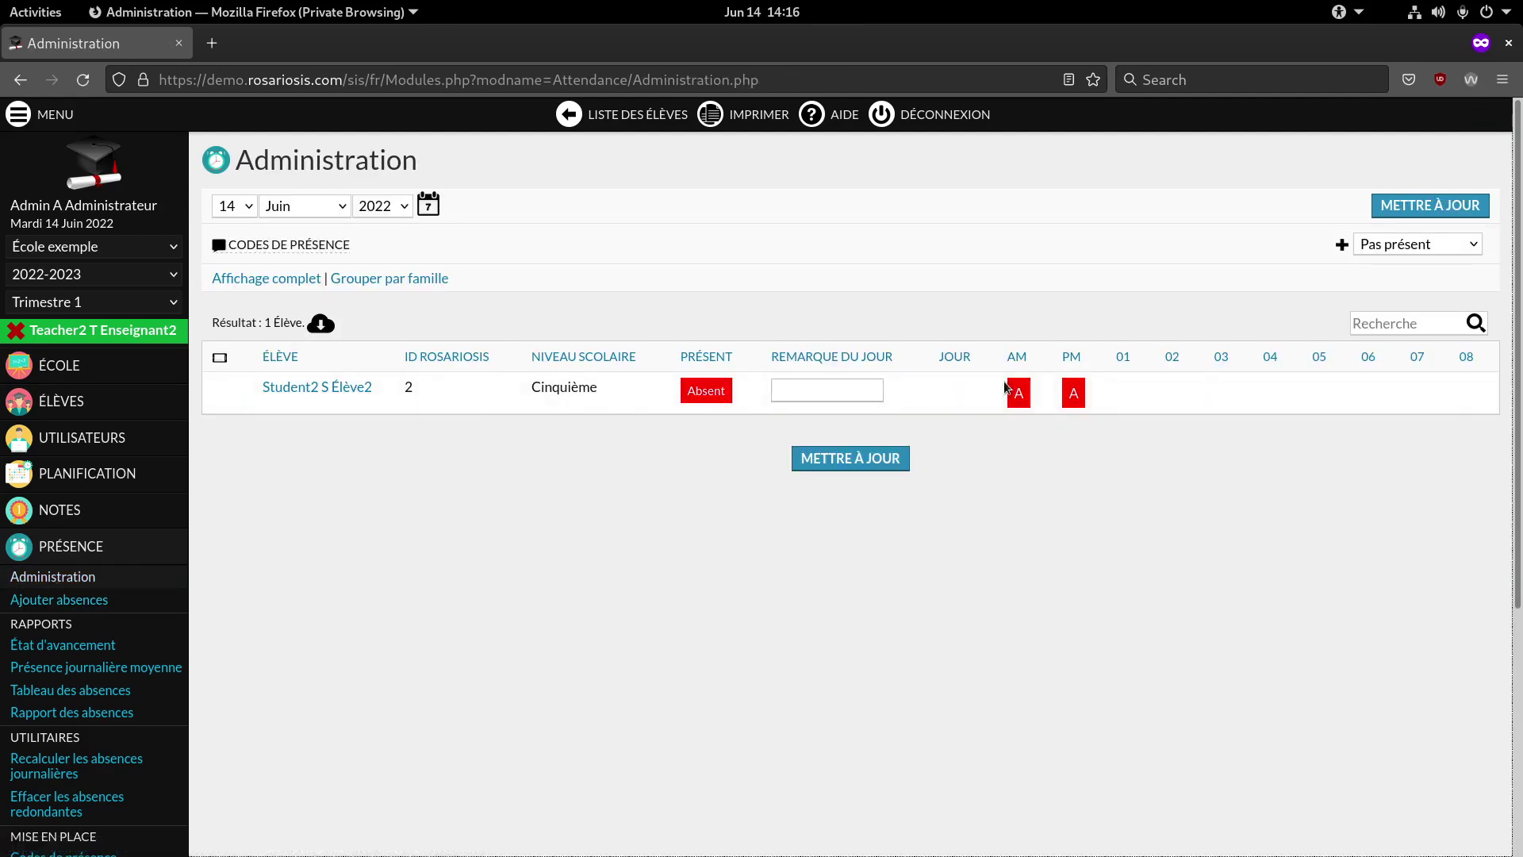
{"action": "left_click", "coordinate": [1074, 393]}
{"action": "left_click", "coordinate": [1075, 392]}
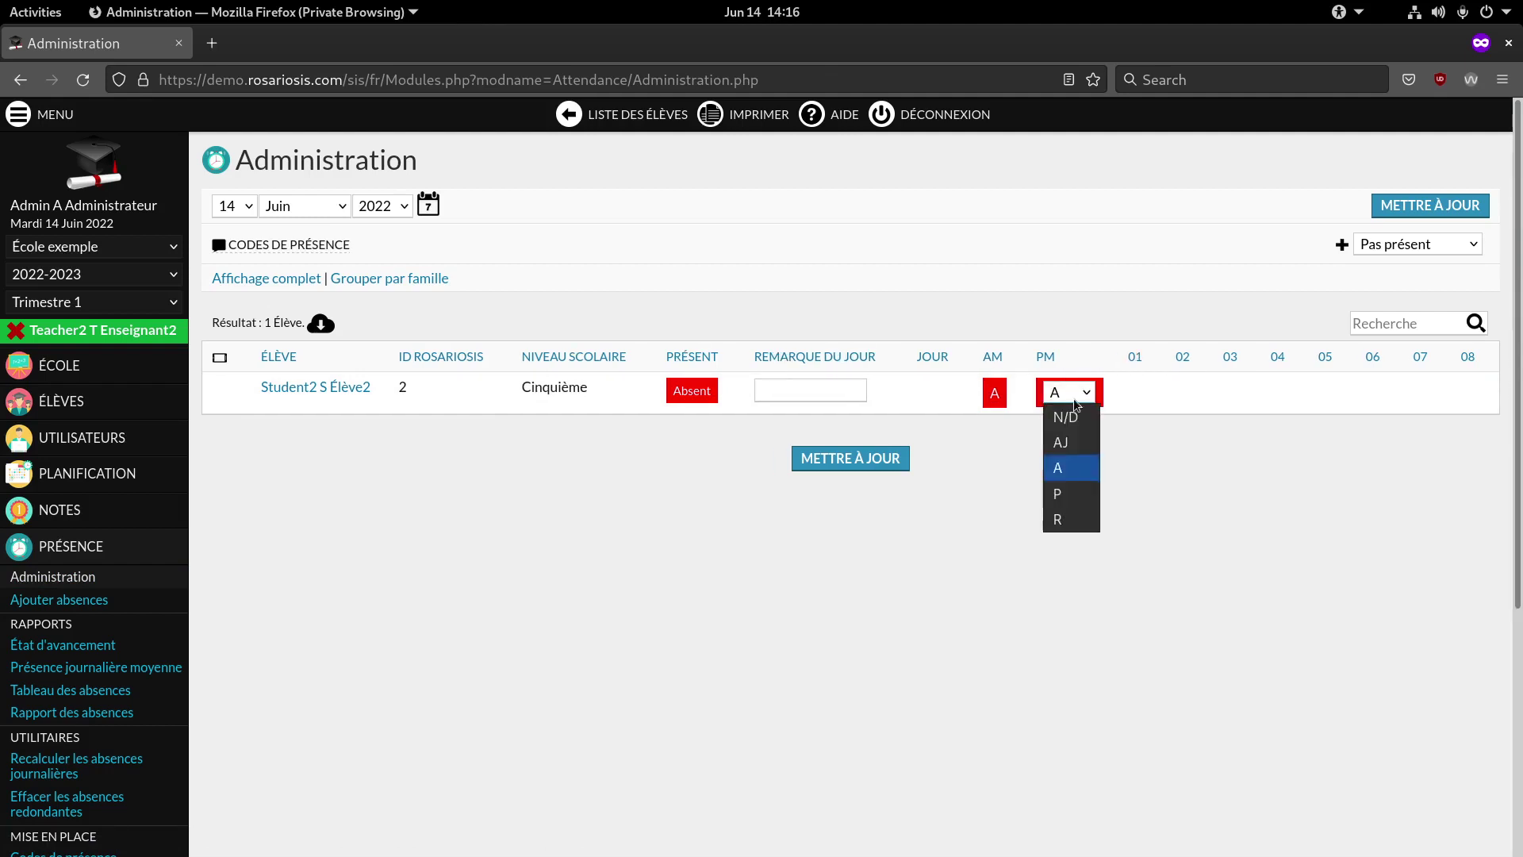
{"action": "left_click", "coordinate": [1072, 443]}
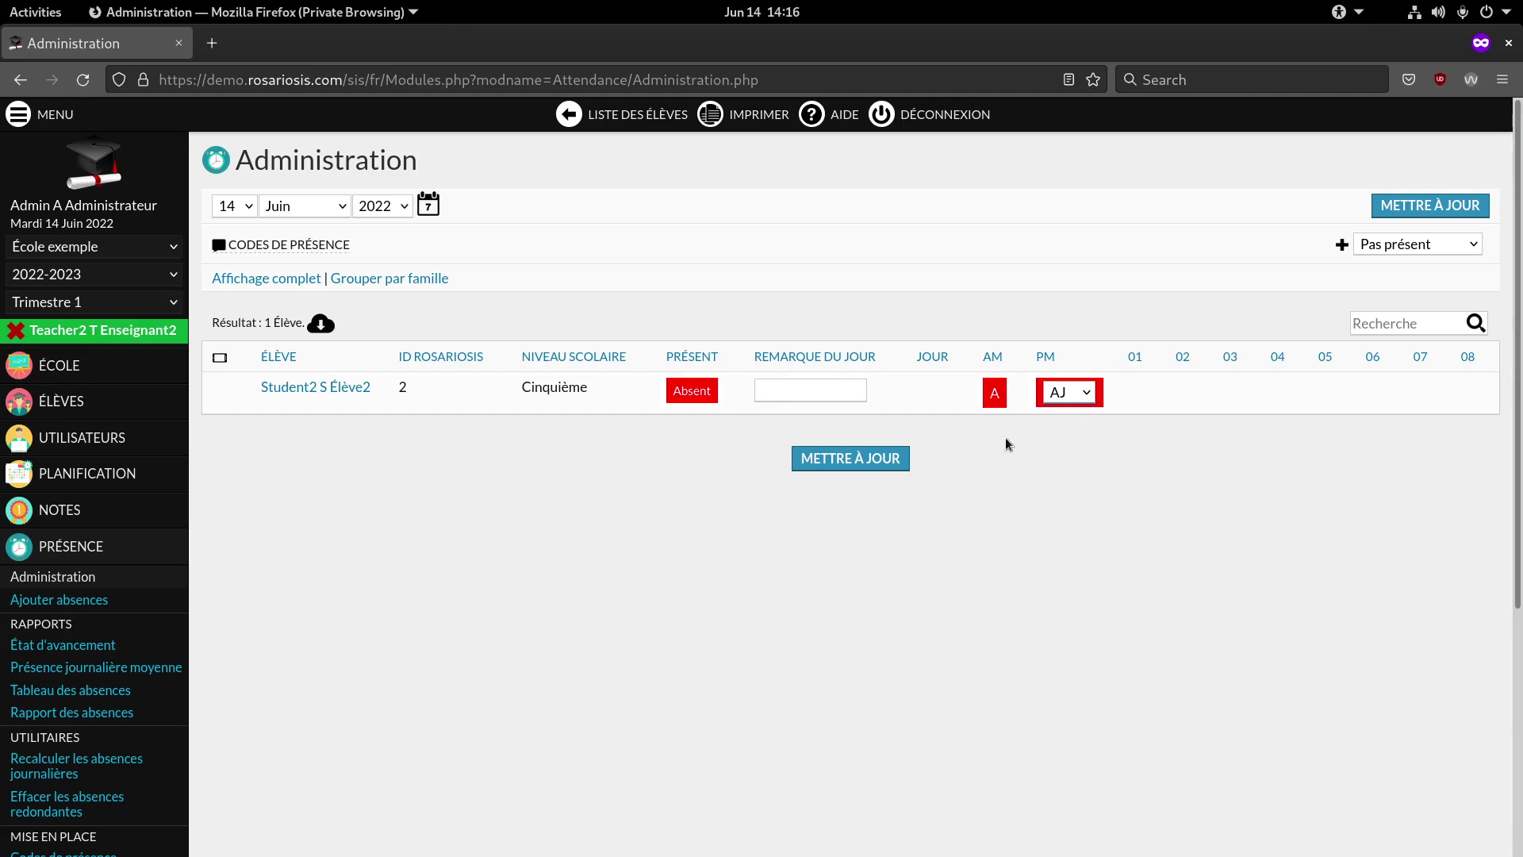
{"action": "left_click", "coordinate": [840, 460]}
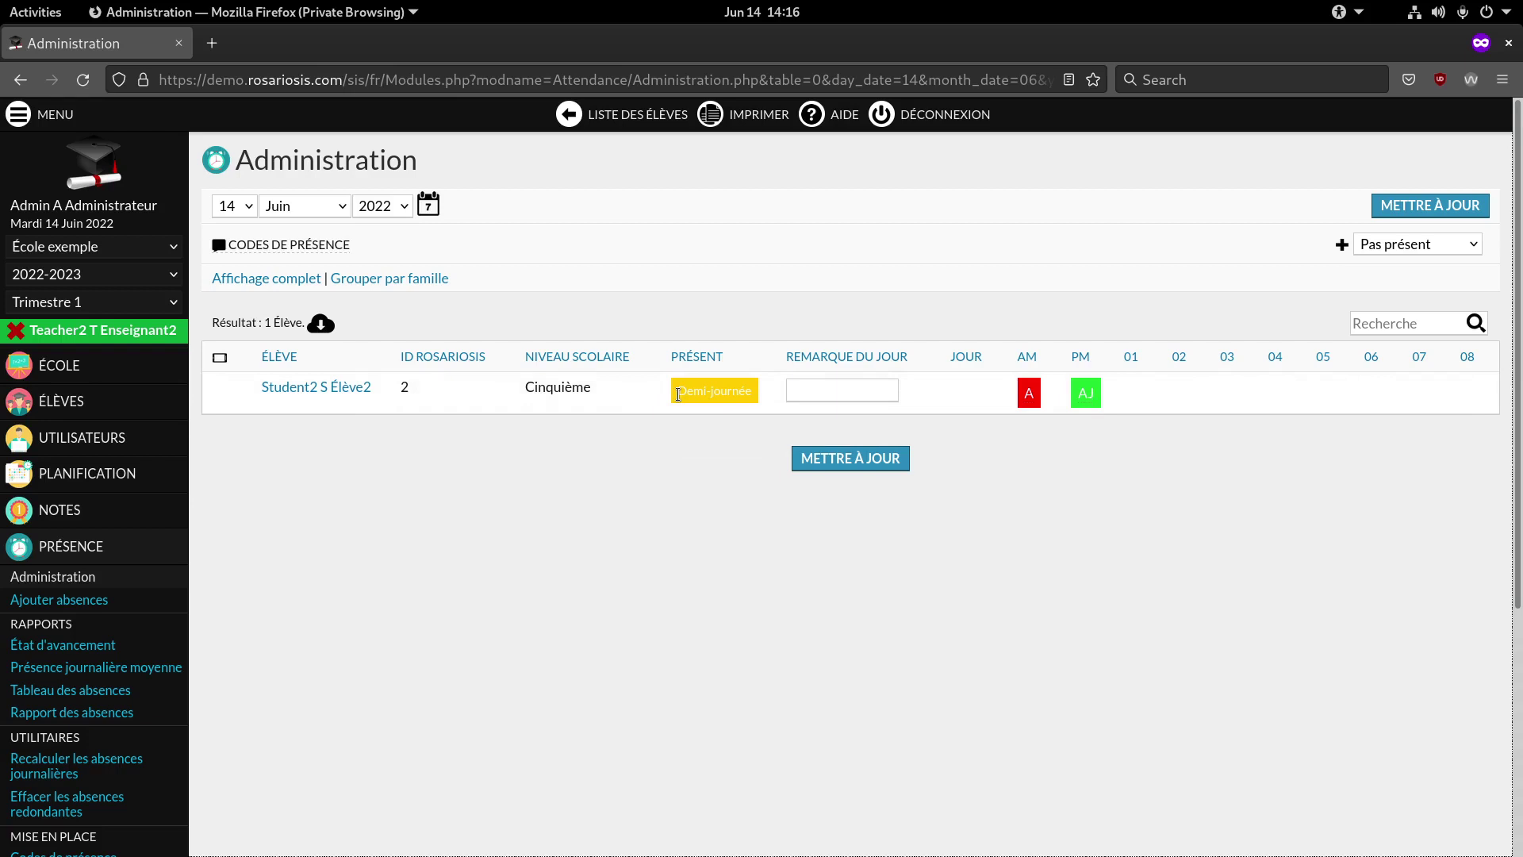
{"action": "left_click_drag", "start_coordinate": [679, 395], "coordinate": [753, 392]}
{"action": "left_click", "coordinate": [752, 392]}
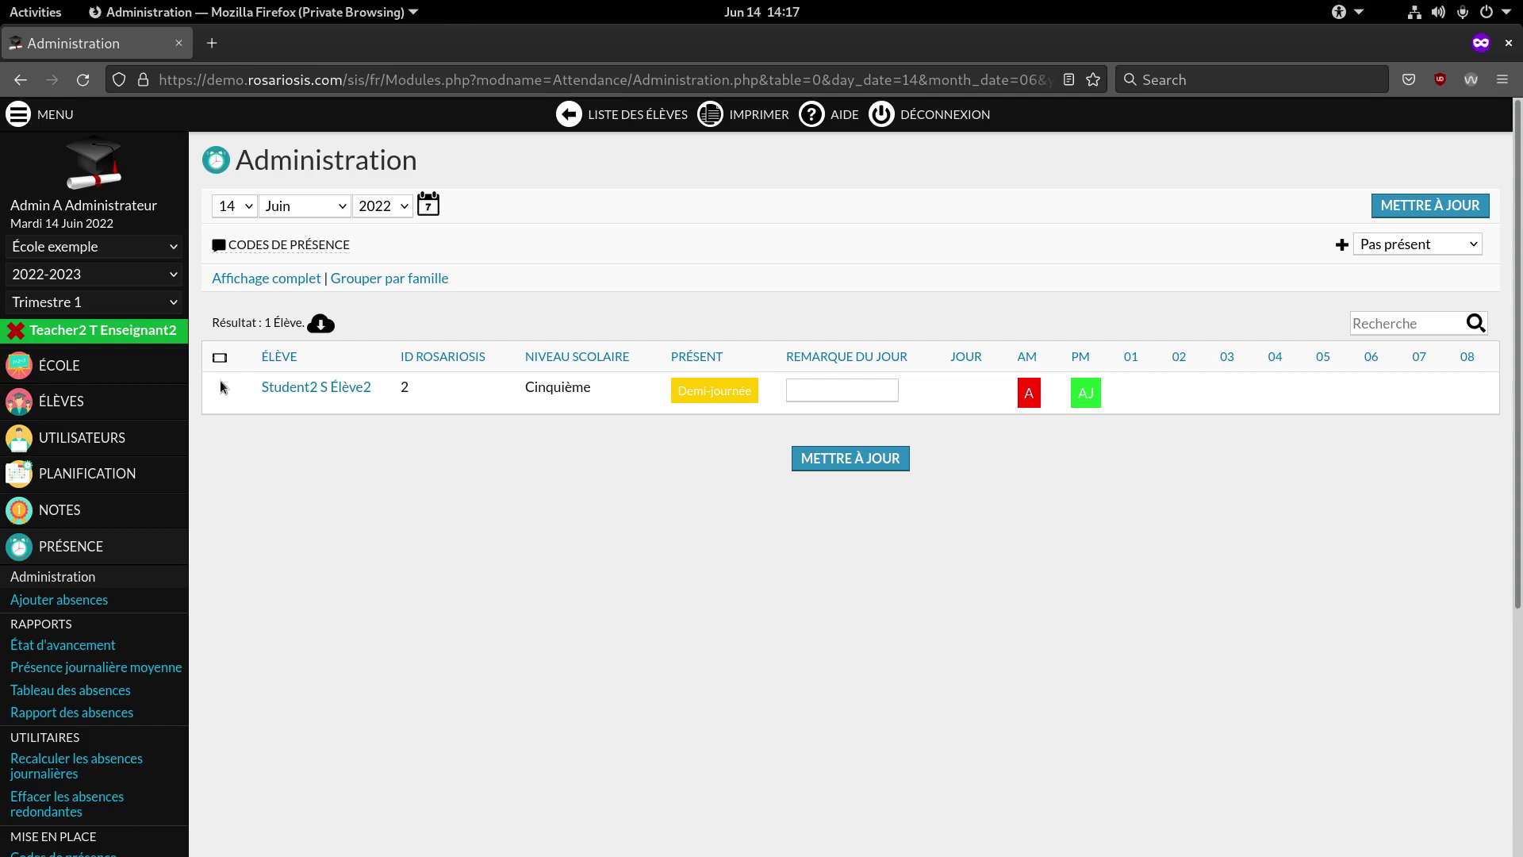
Step: Open the school Configuration's Présence settings and check the number of minutes in a full school day
{"action": "mouse_move", "coordinate": [95, 365]}
{"action": "left_click", "coordinate": [274, 594]}
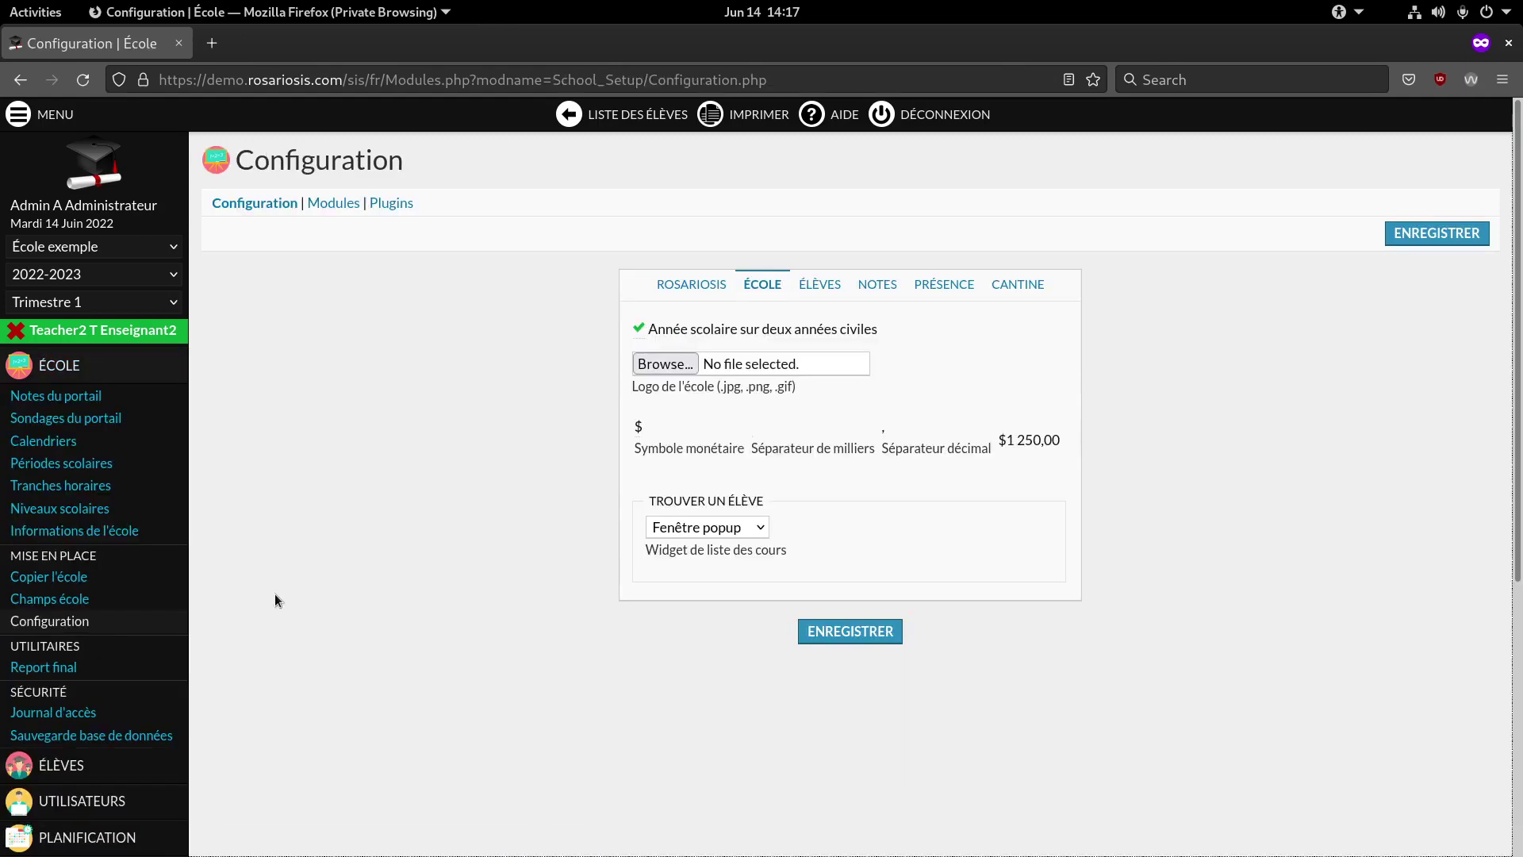
{"action": "left_click", "coordinate": [941, 284]}
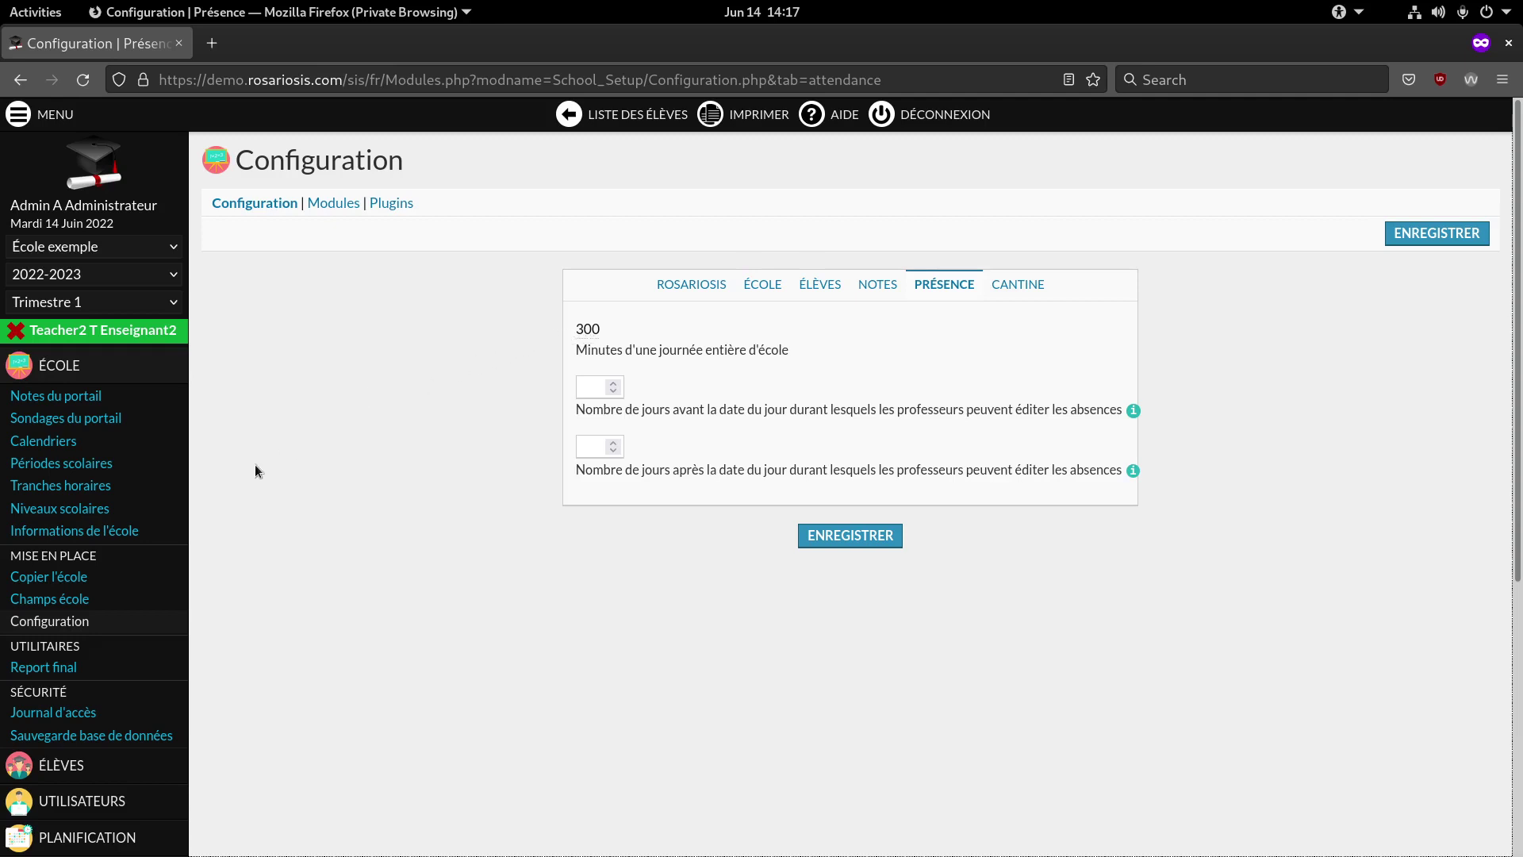
Step: In the June 2022 school calendar, set Saturday 18 to 150 minutes and save
{"action": "left_click", "coordinate": [112, 443]}
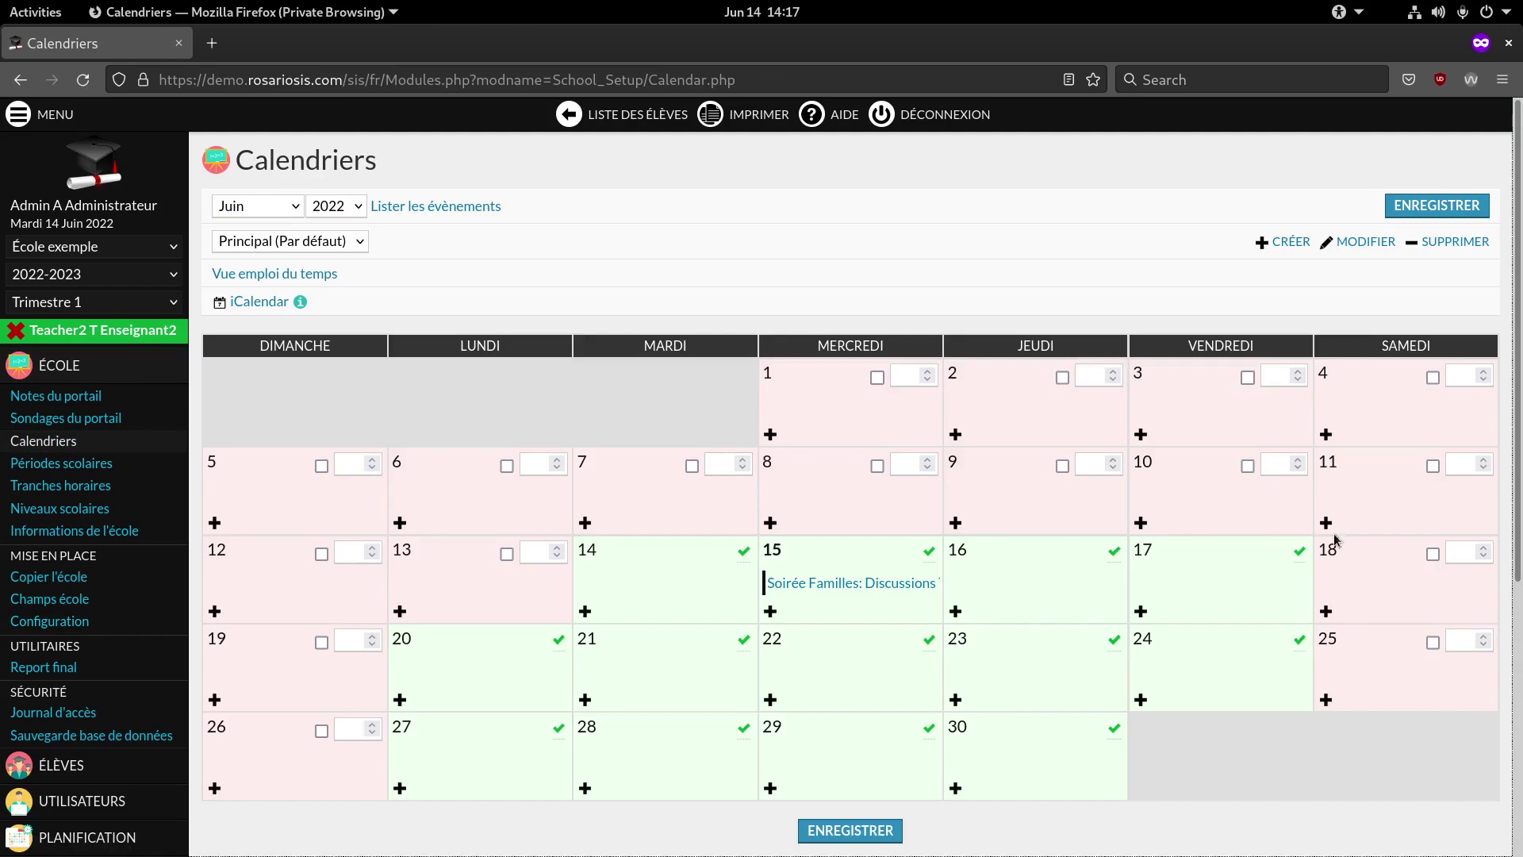
{"action": "left_click", "coordinate": [1462, 551]}
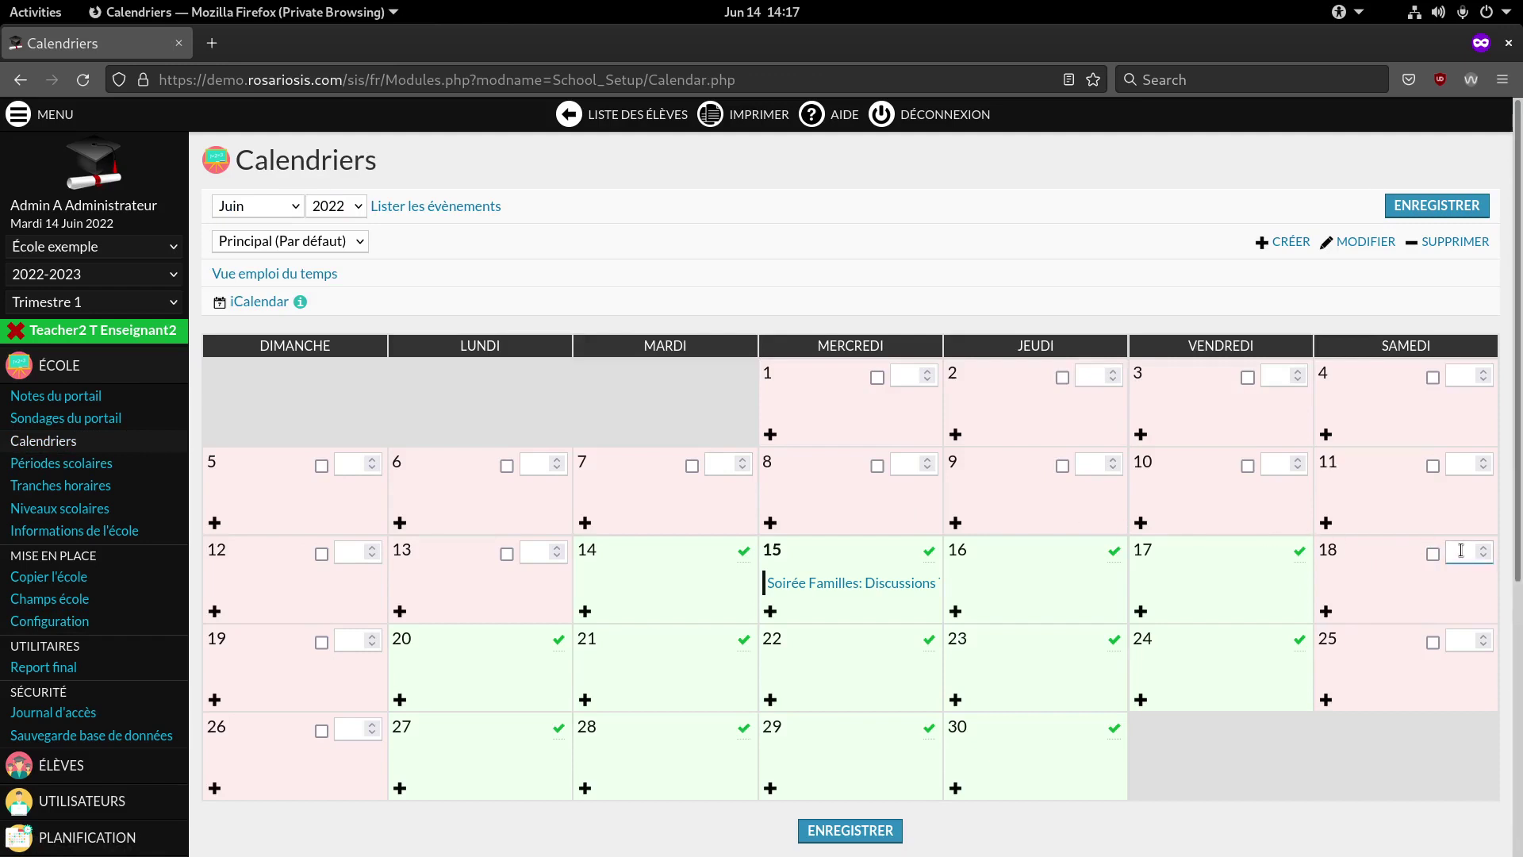
{"action": "type", "text": "100"}
{"action": "left_click", "coordinate": [1420, 208]}
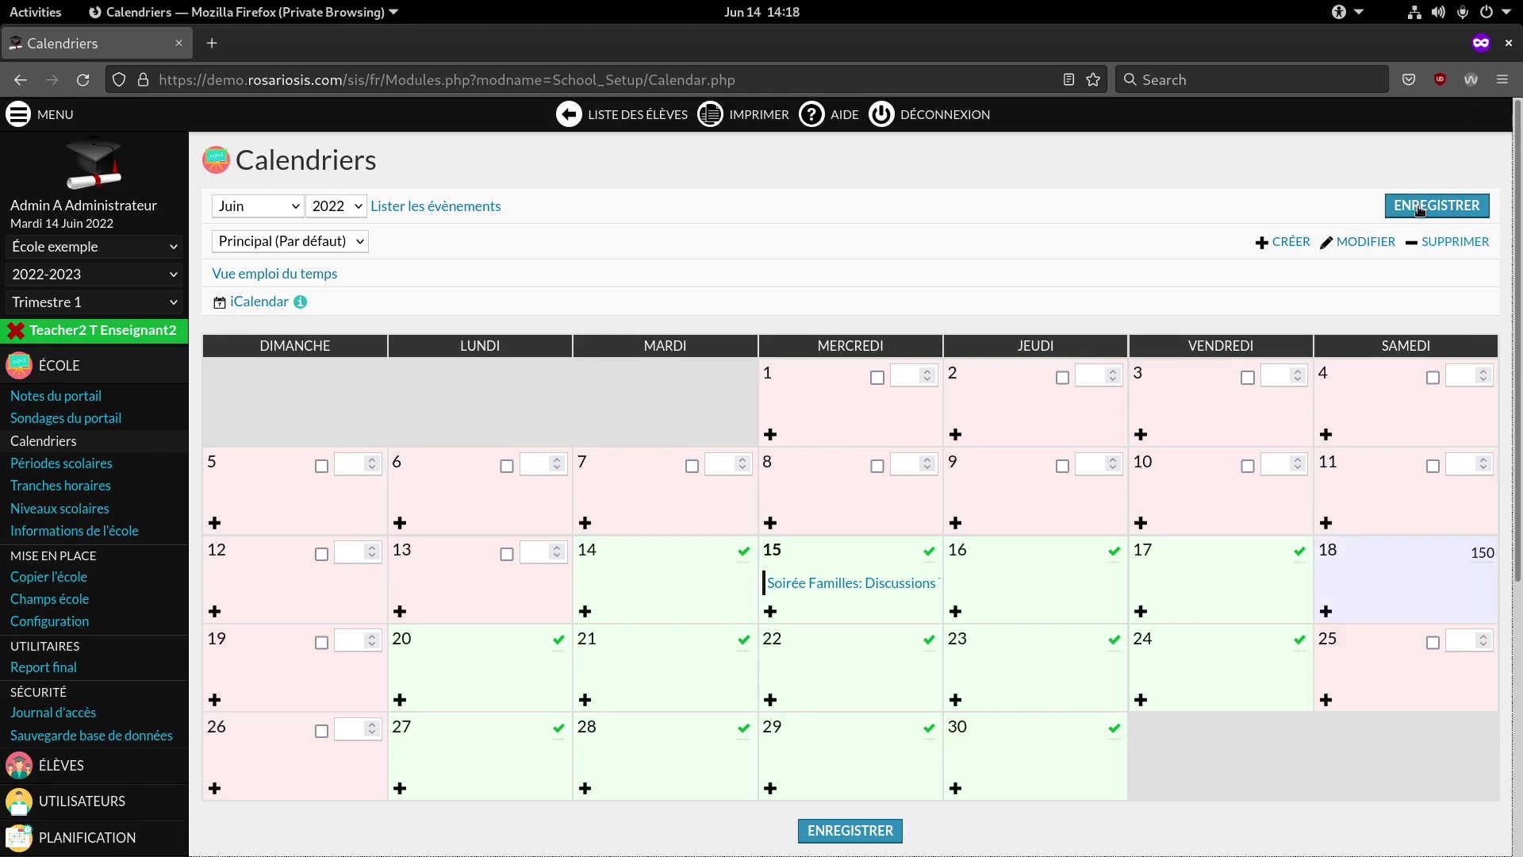
Step: Remove the full-day mark from Tuesday 14 June, save, then give that day 150 minutes and save the calendar
{"action": "left_click", "coordinate": [742, 553]}
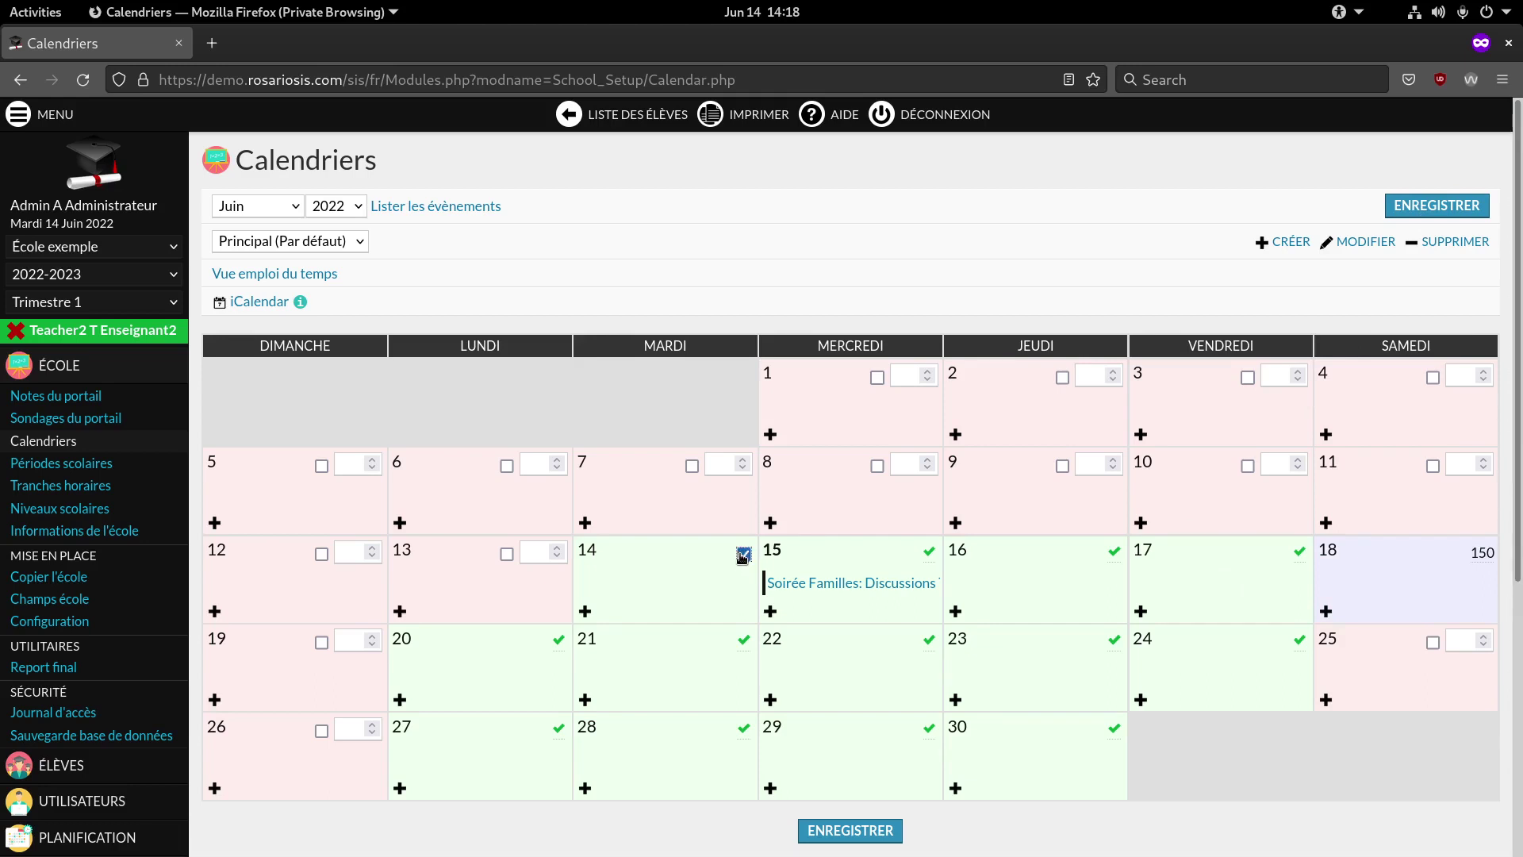
{"action": "left_click", "coordinate": [1404, 208]}
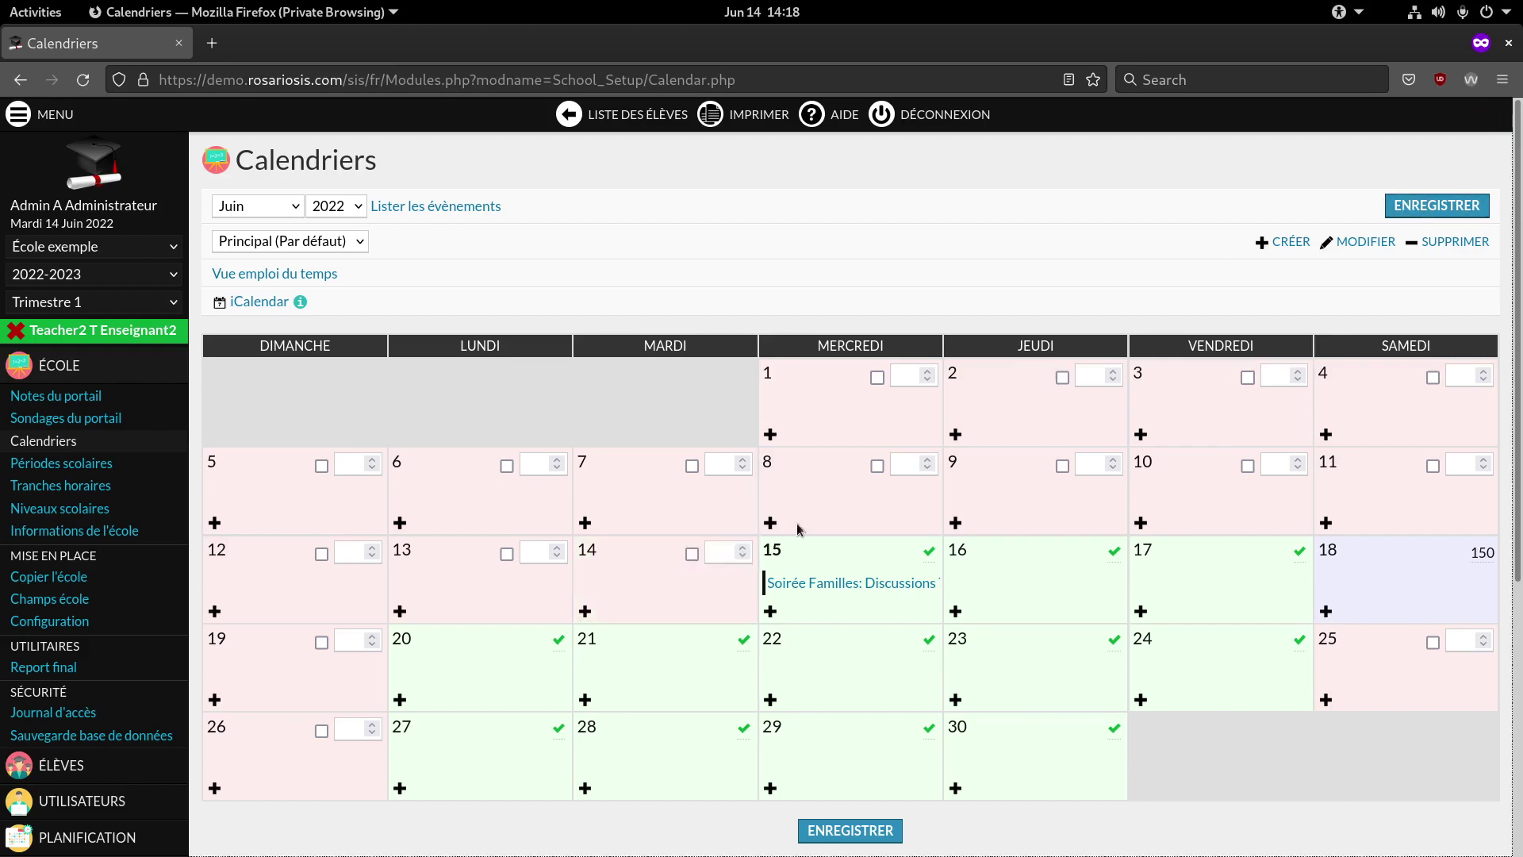
{"action": "left_click", "coordinate": [713, 553]}
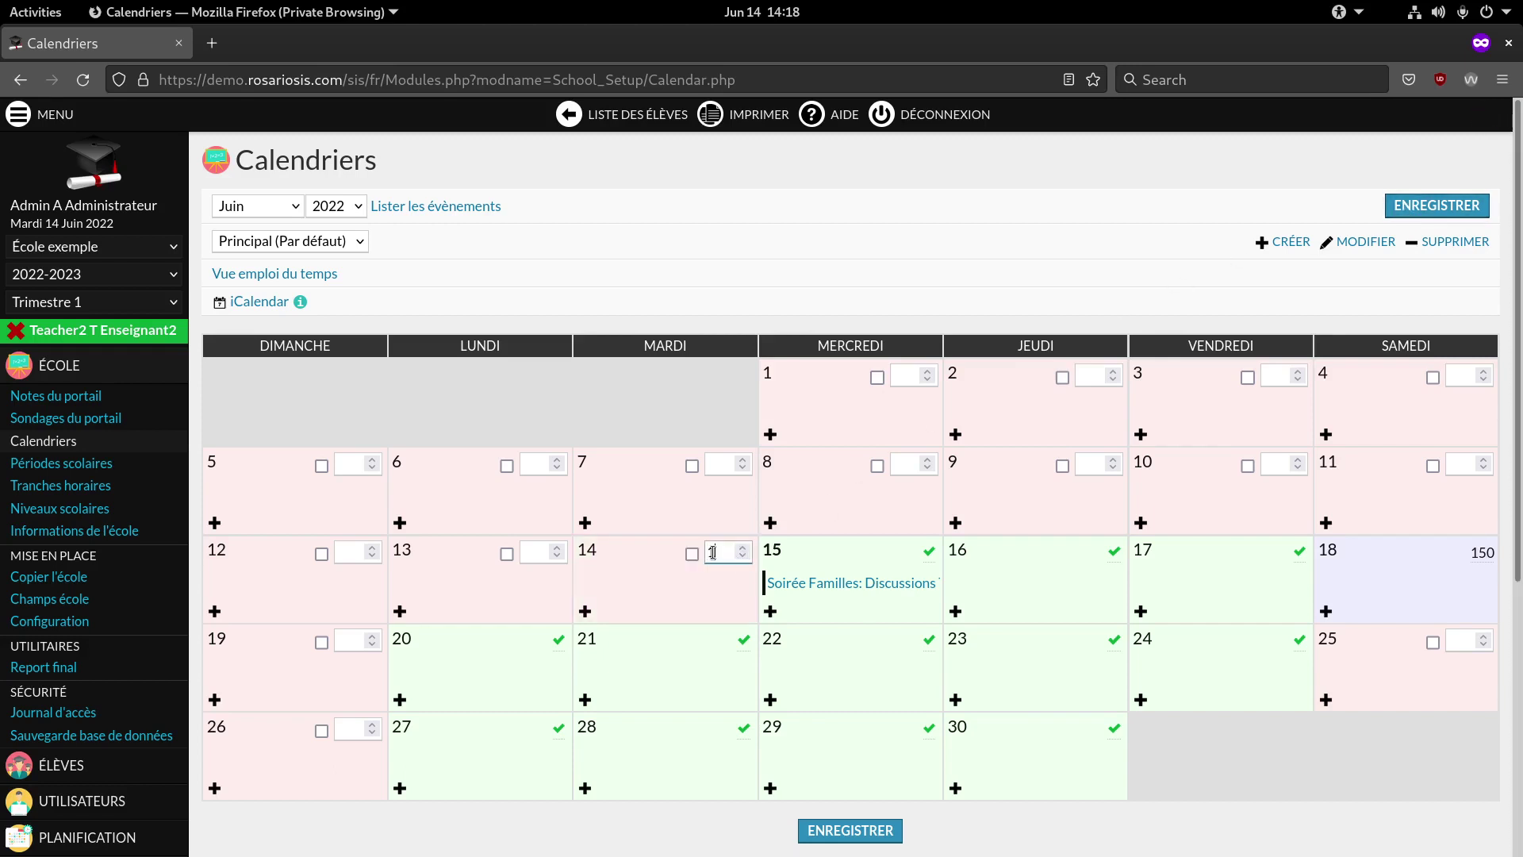
{"action": "type", "text": "150"}
{"action": "left_click", "coordinate": [1407, 207]}
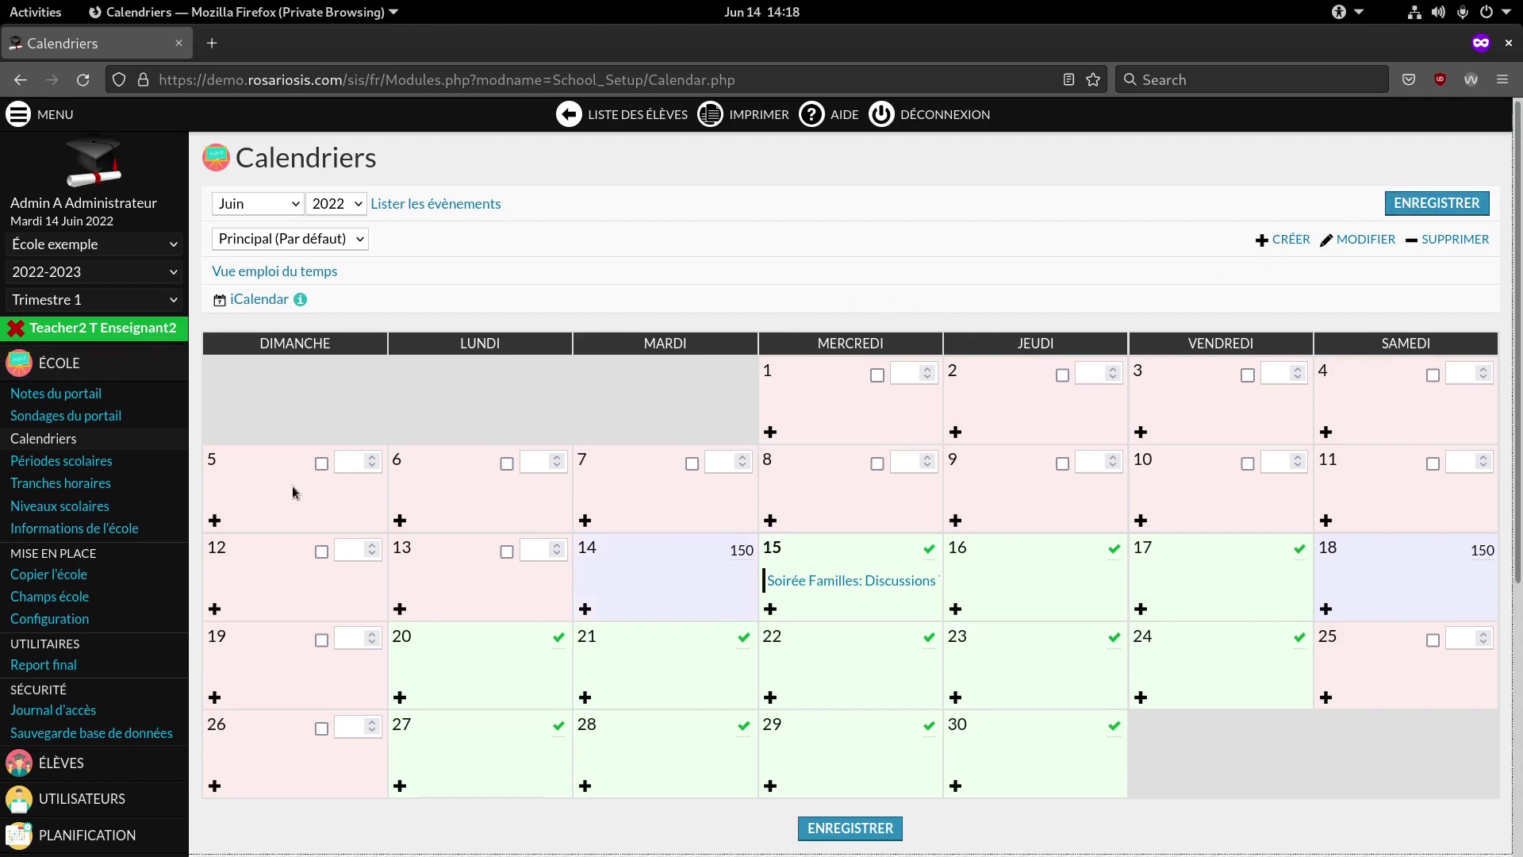
Step: Open the Présence Administration page for 14 June and check the student's daily attendance status
{"action": "scroll", "coordinate": [293, 486], "scroll_direction": "down", "scroll_amount": 3}
{"action": "mouse_move", "coordinate": [173, 699]}
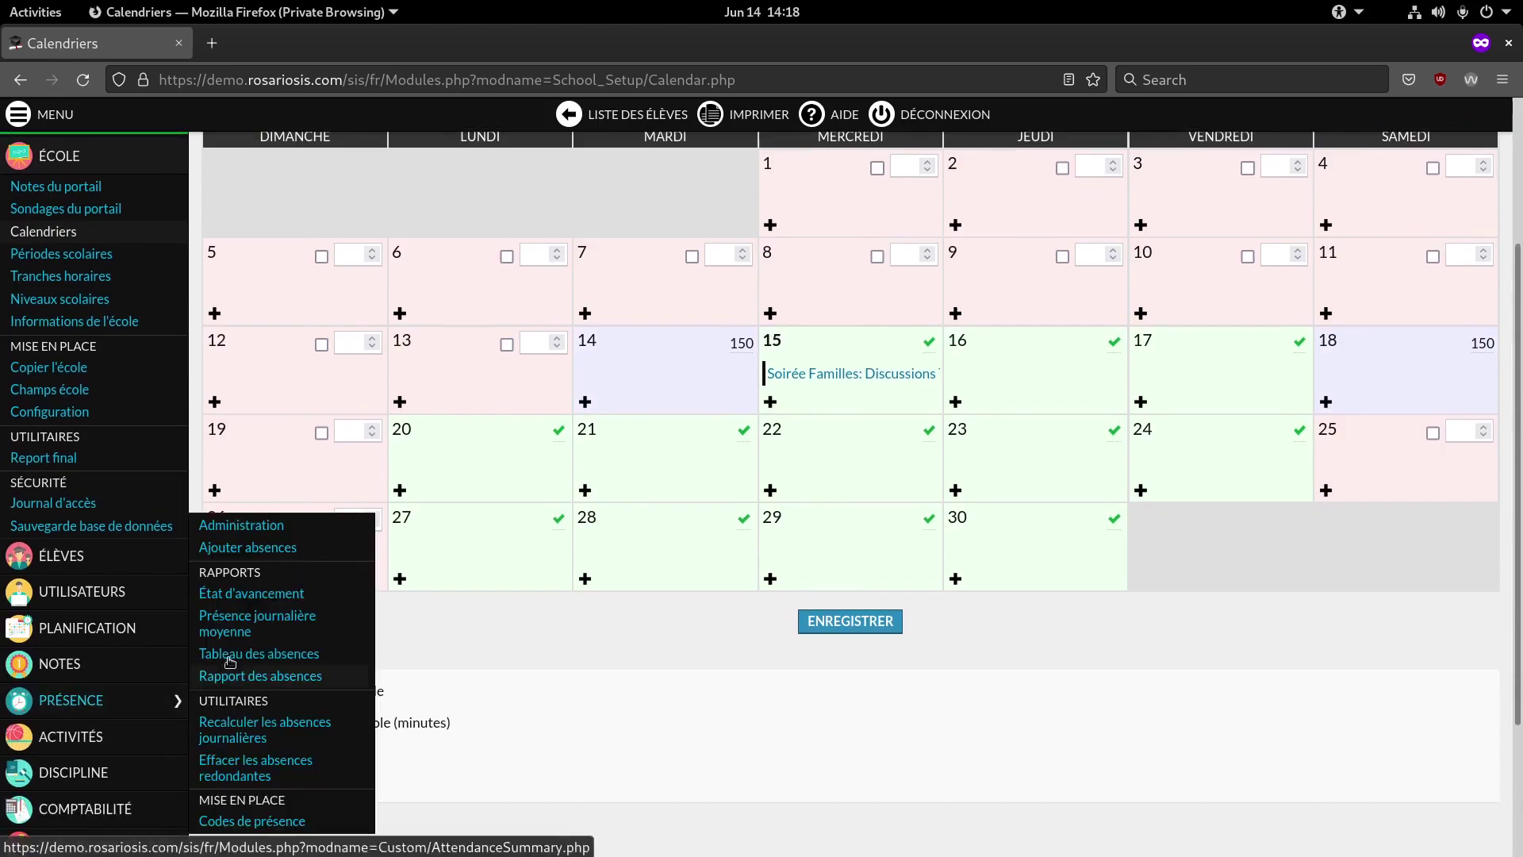
{"action": "left_click", "coordinate": [270, 533]}
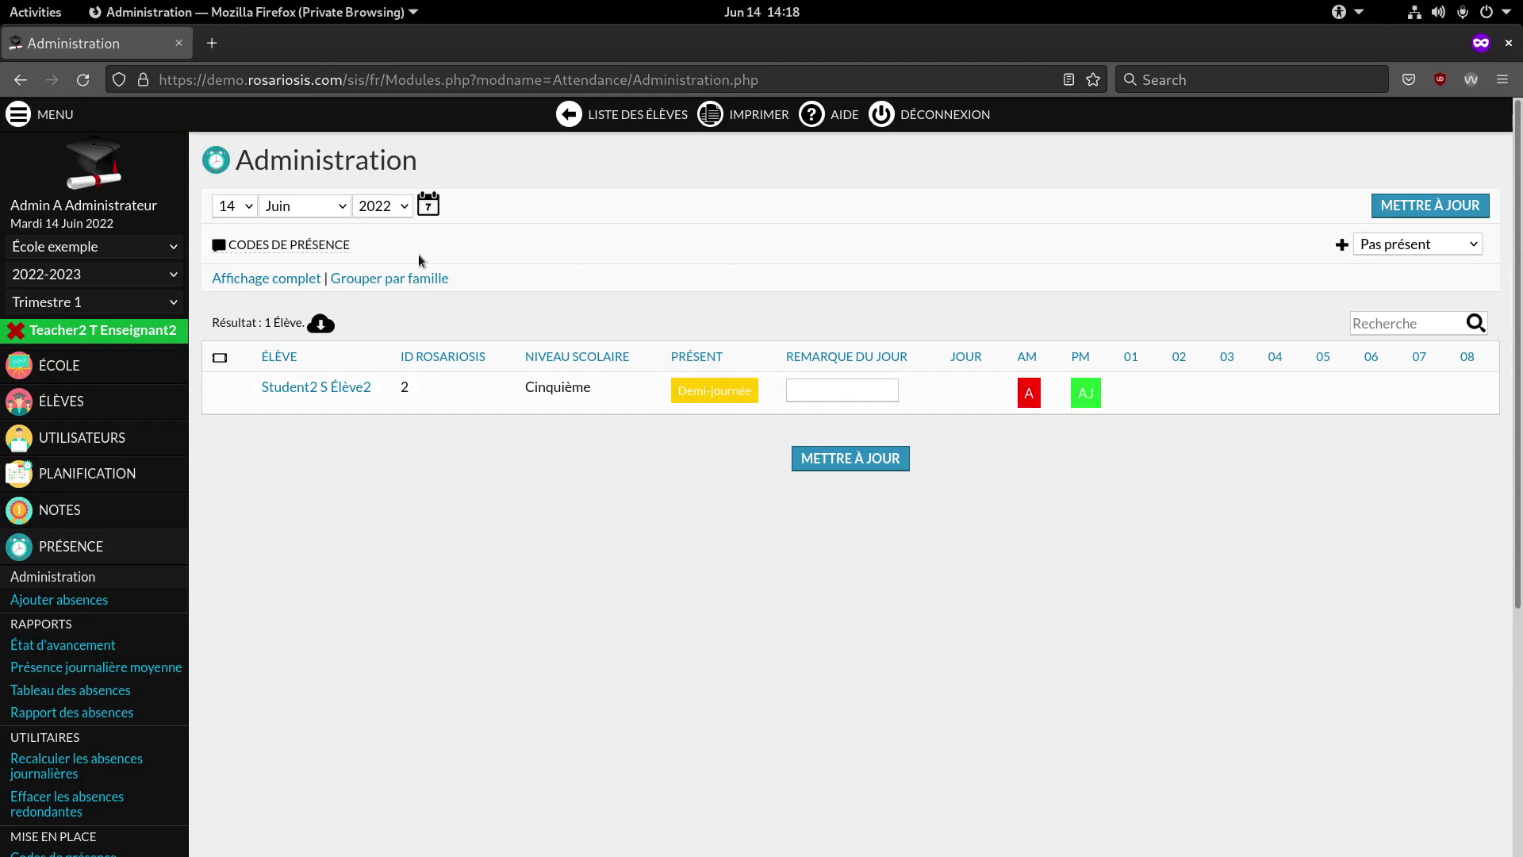
Step: Recalculate the daily absences for 14 June 2022 and return to the attendance Administration page
{"action": "scroll", "coordinate": [326, 547], "scroll_direction": "down", "scroll_amount": 3}
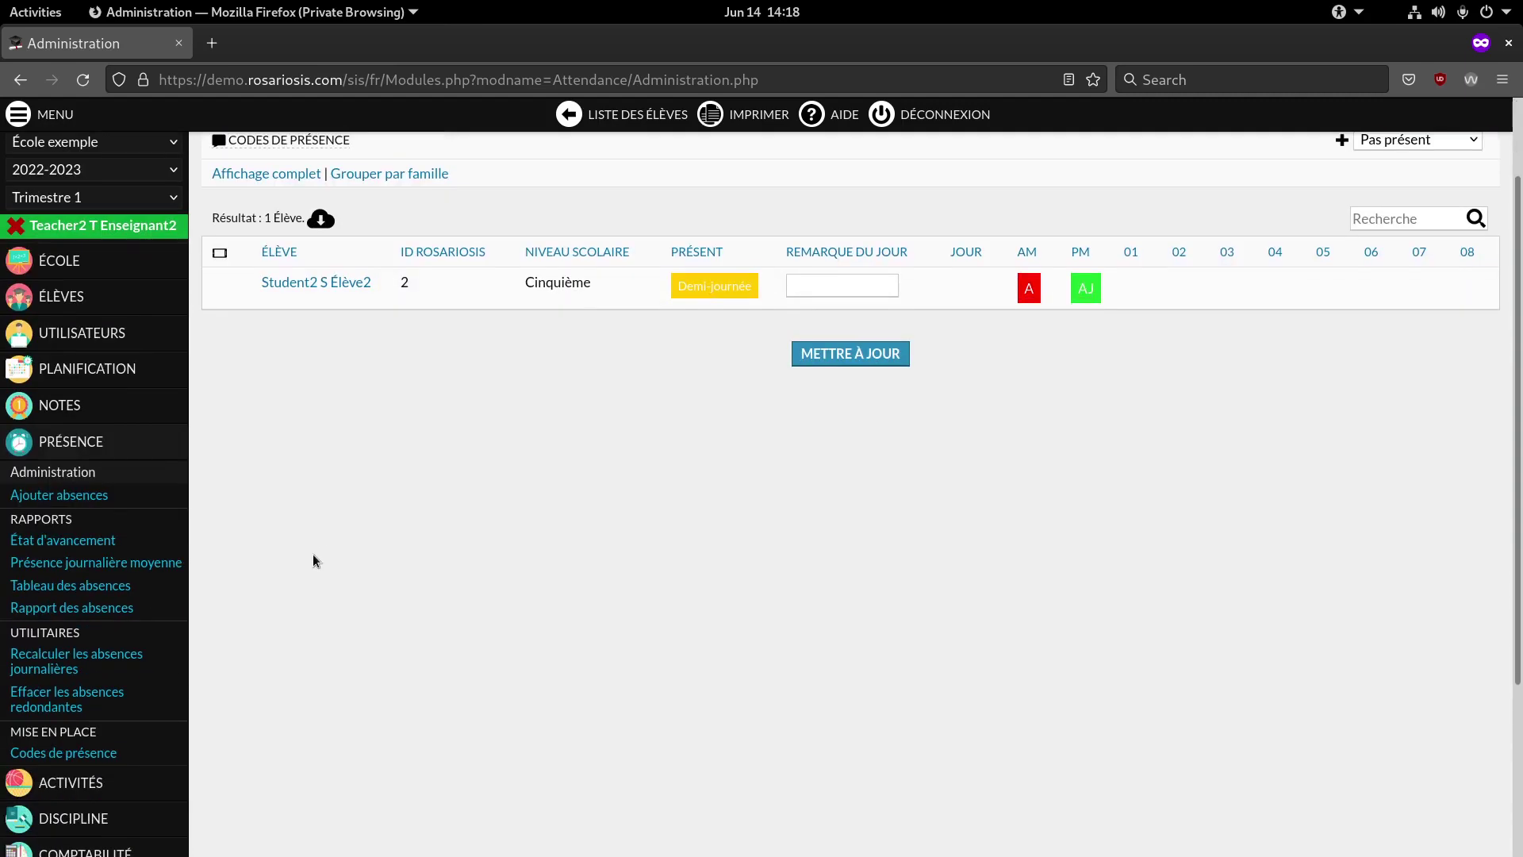
{"action": "left_click", "coordinate": [100, 662]}
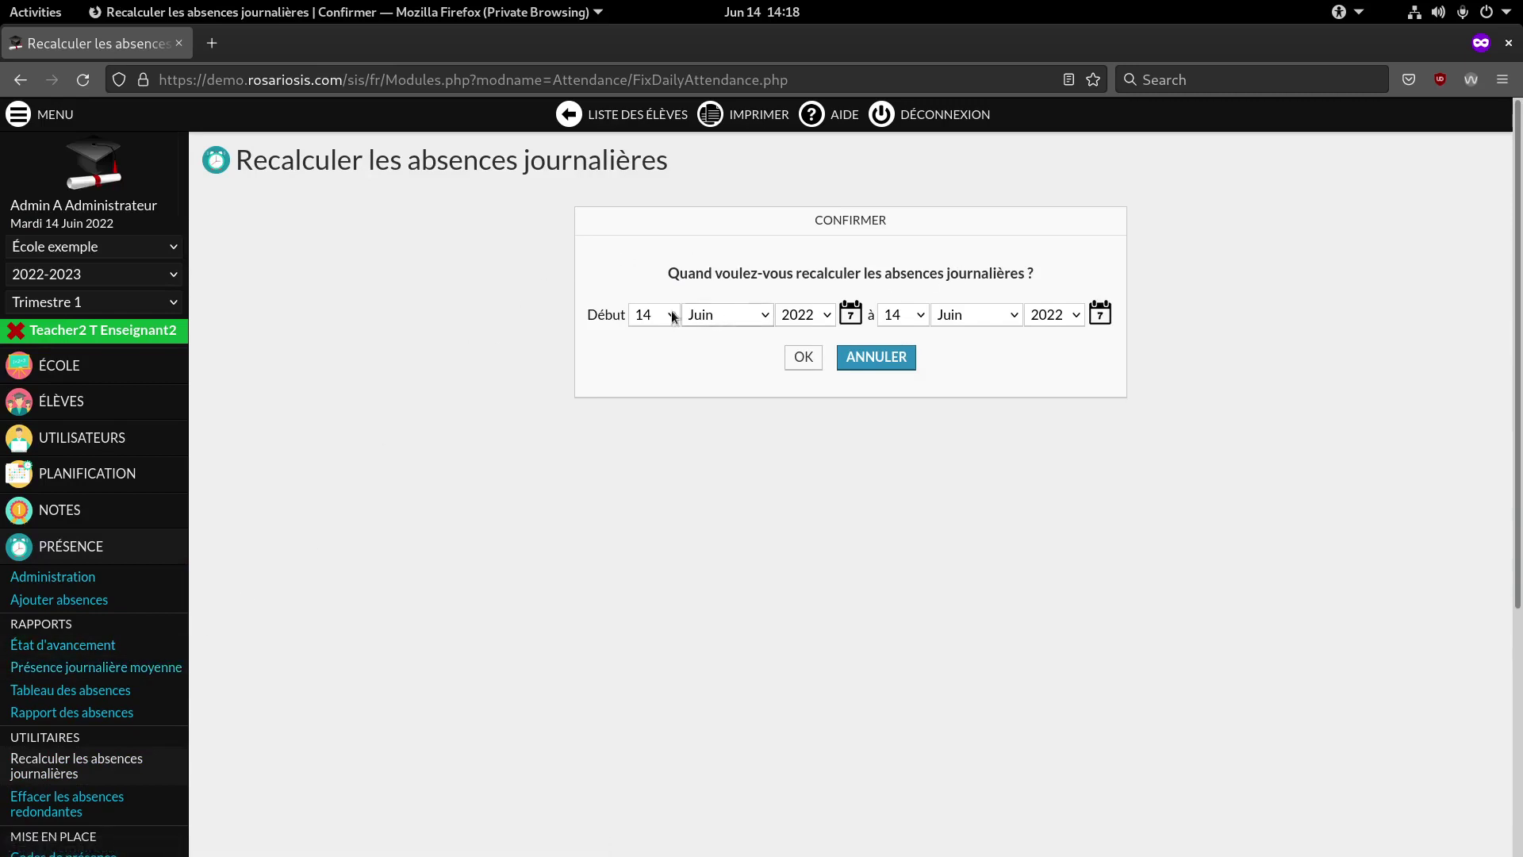
{"action": "left_click", "coordinate": [804, 358]}
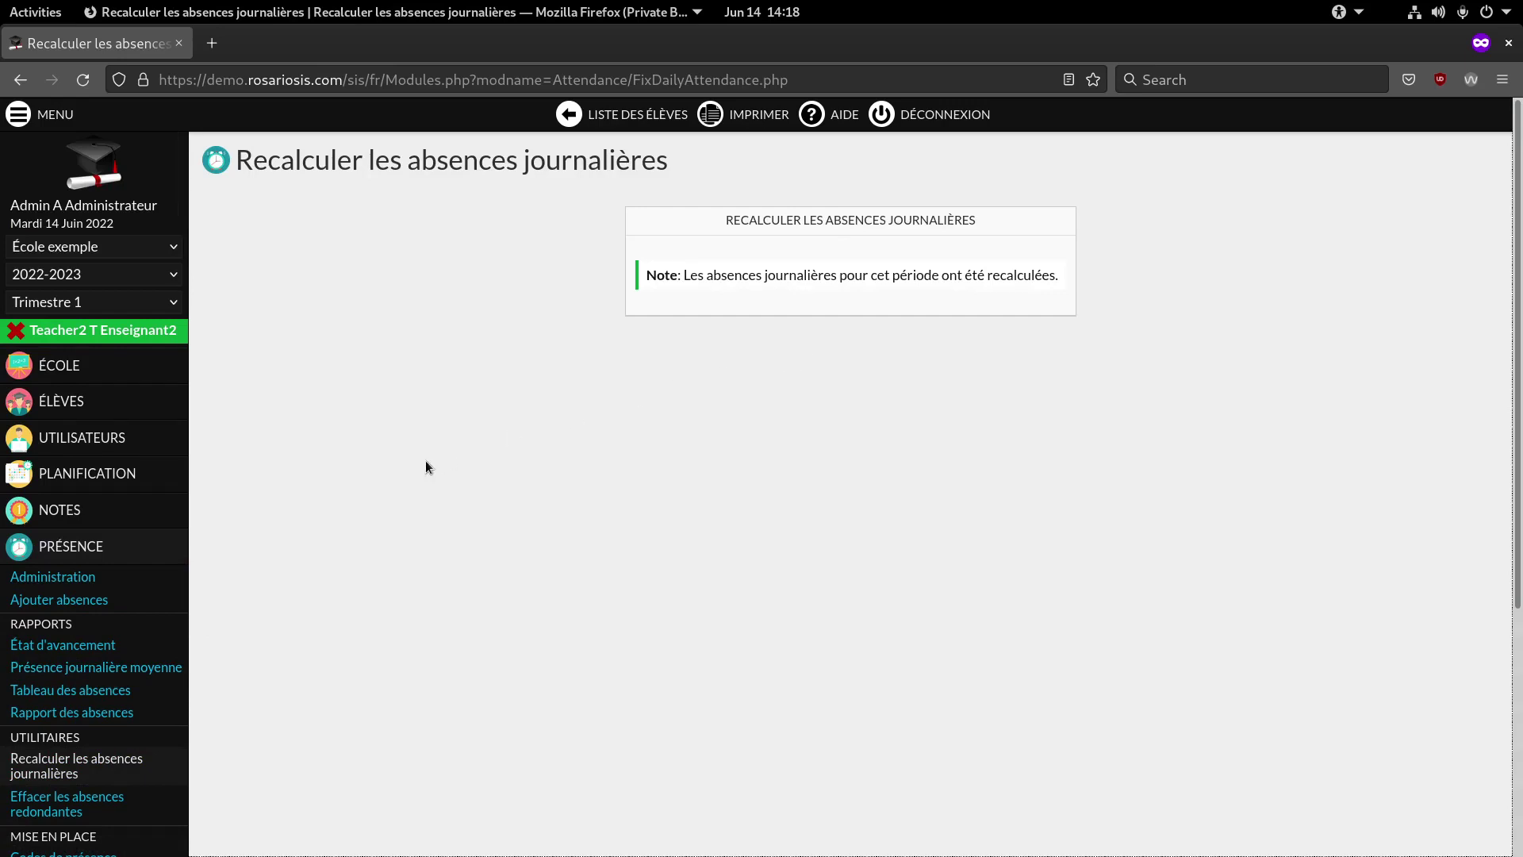
{"action": "left_click", "coordinate": [156, 576]}
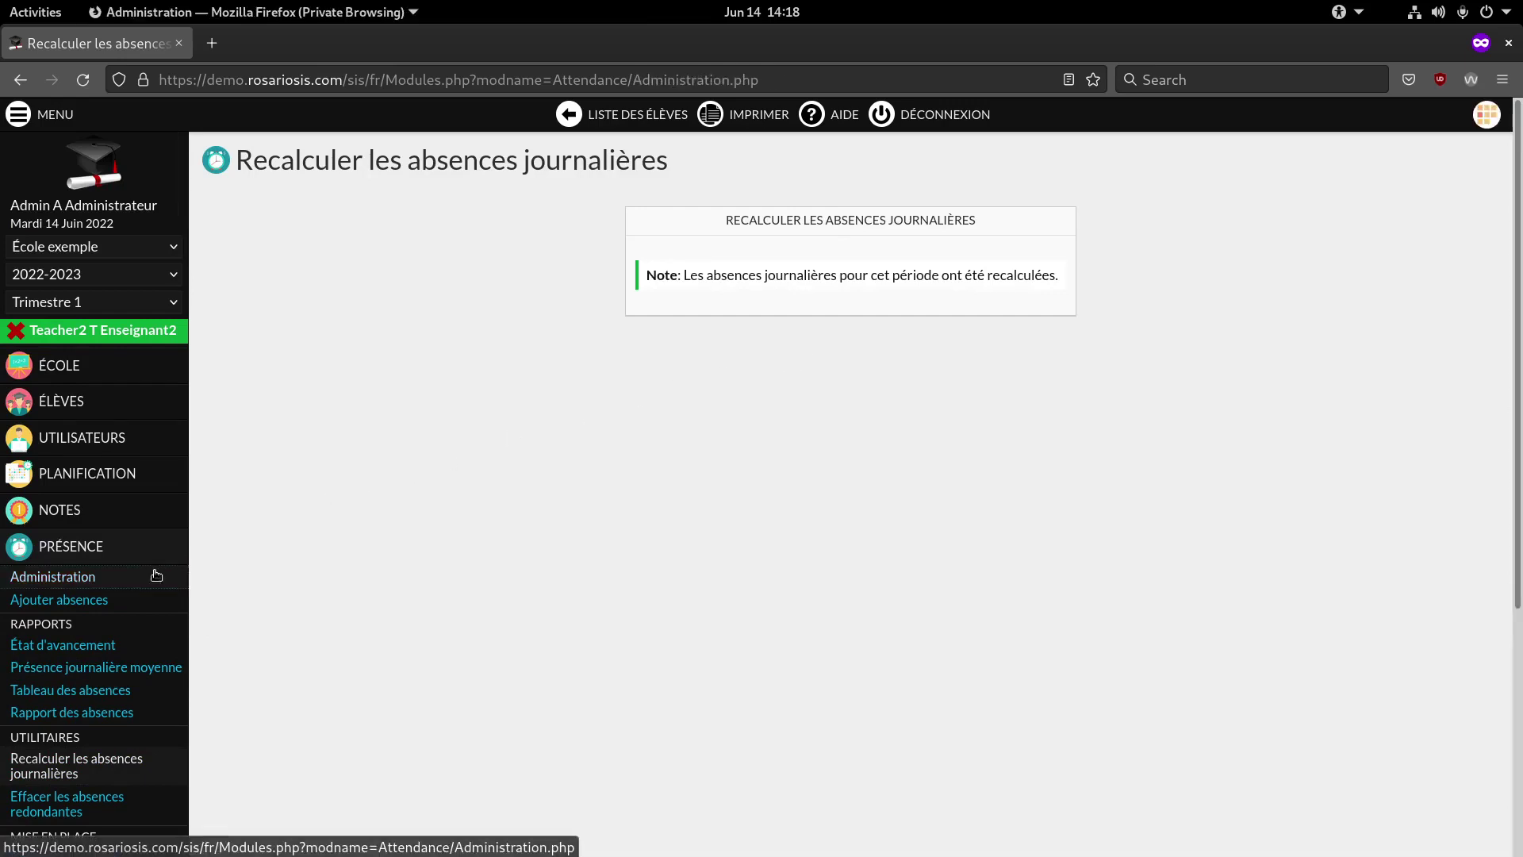